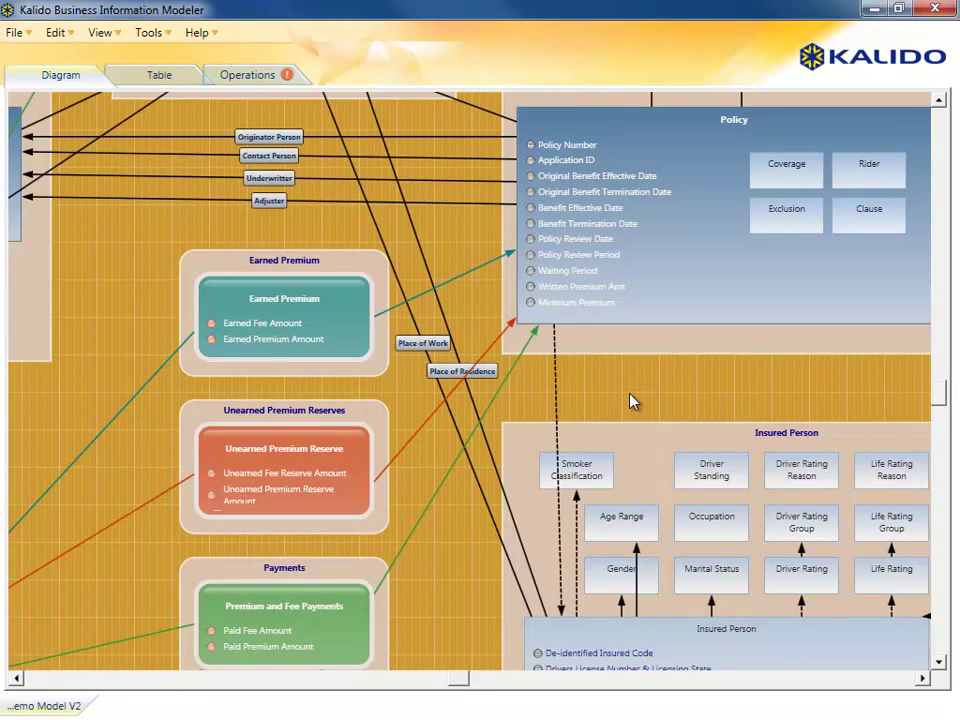
Draw a new class box inside the Policy group and name it Policy Bundle
scroll(632, 402, "up", 10)
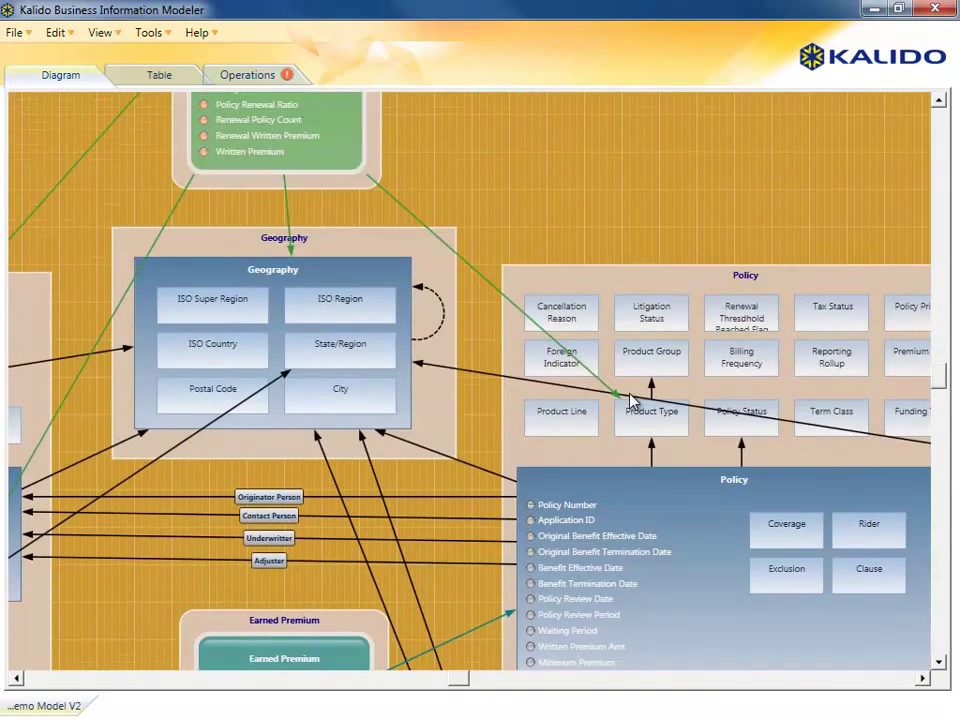
scroll(632, 402, "up", 1)
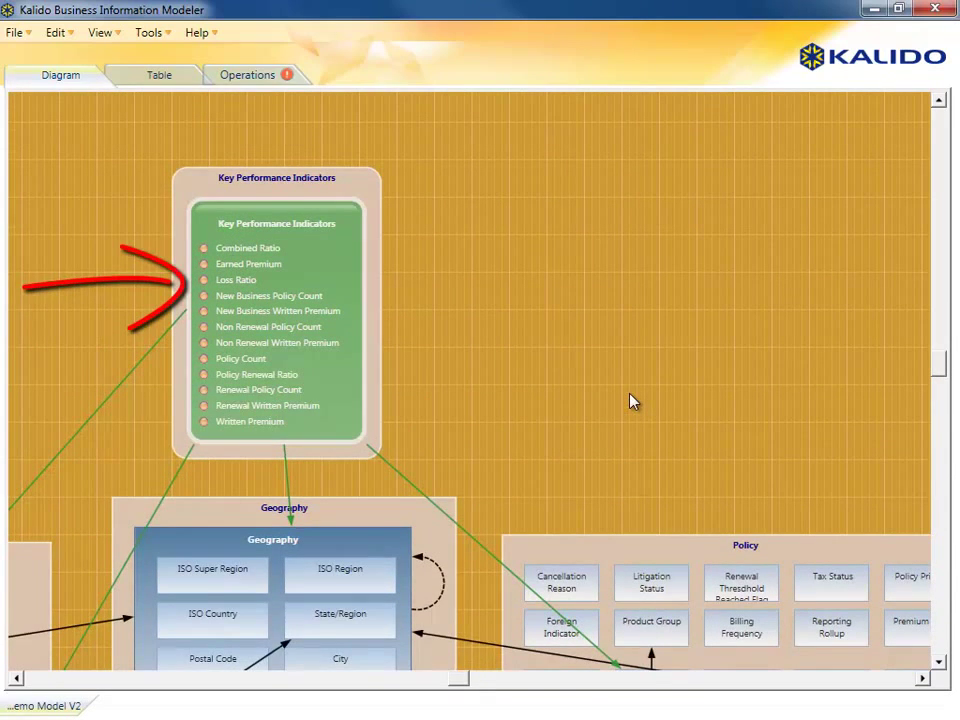
scroll(632, 402, "down", 4)
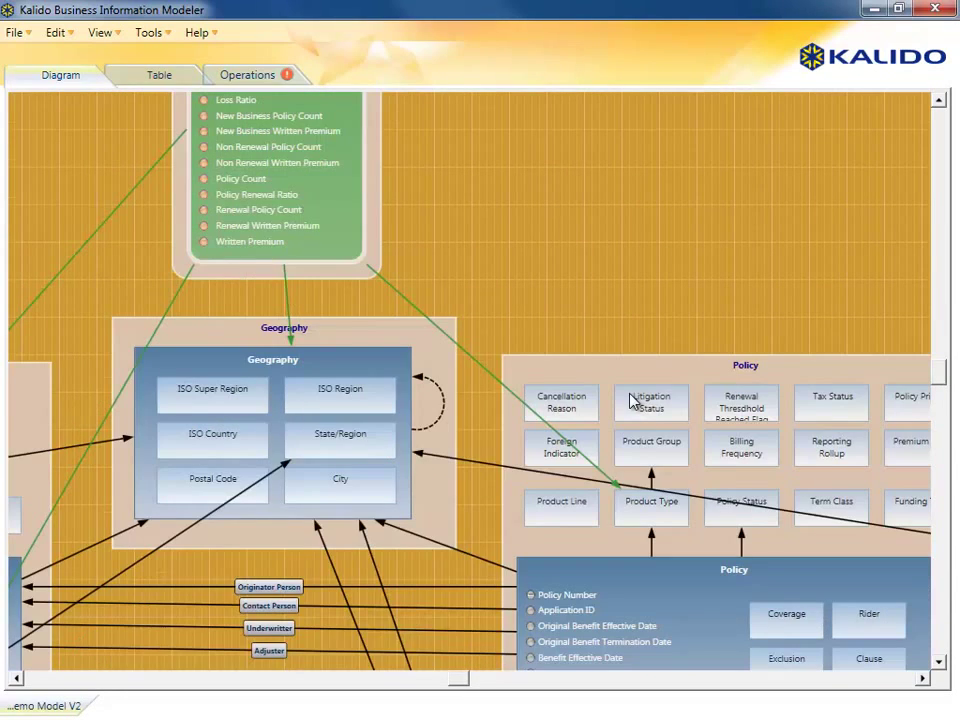
scroll(632, 402, "down", 9)
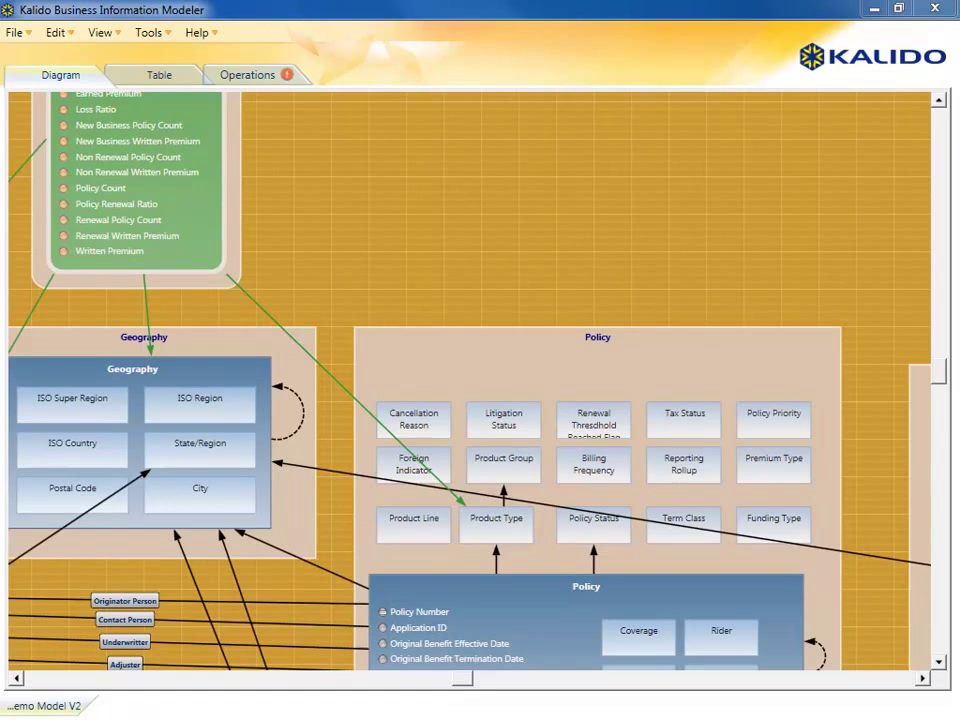
left_click(631, 353)
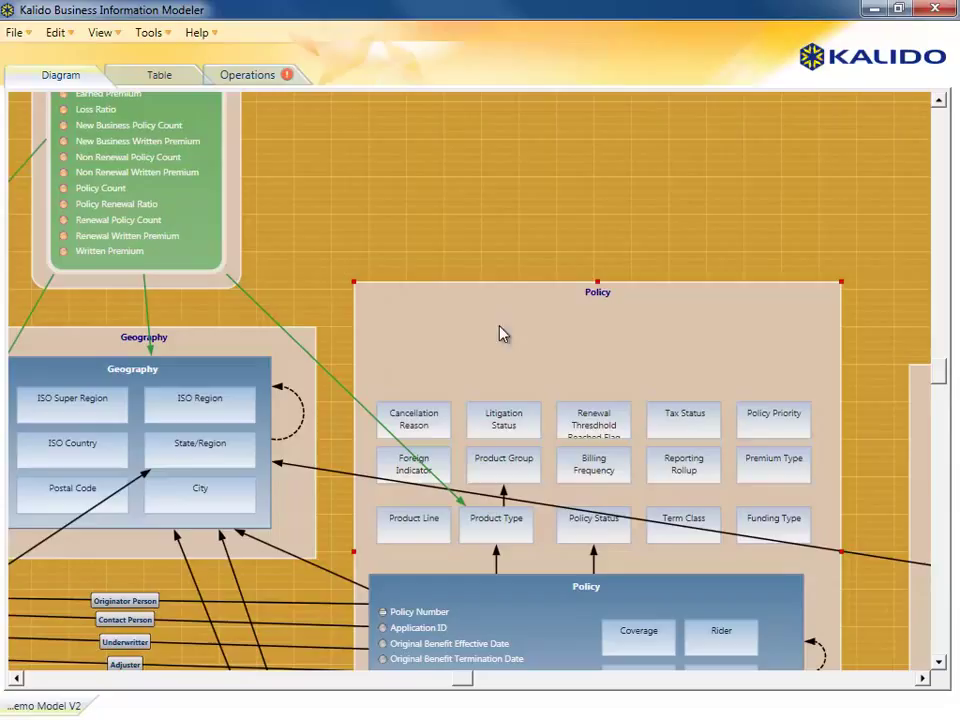
mouse_move(499, 328)
left_mouse_down()
mouse_move(531, 354)
mouse_move(623, 381)
left_mouse_up()
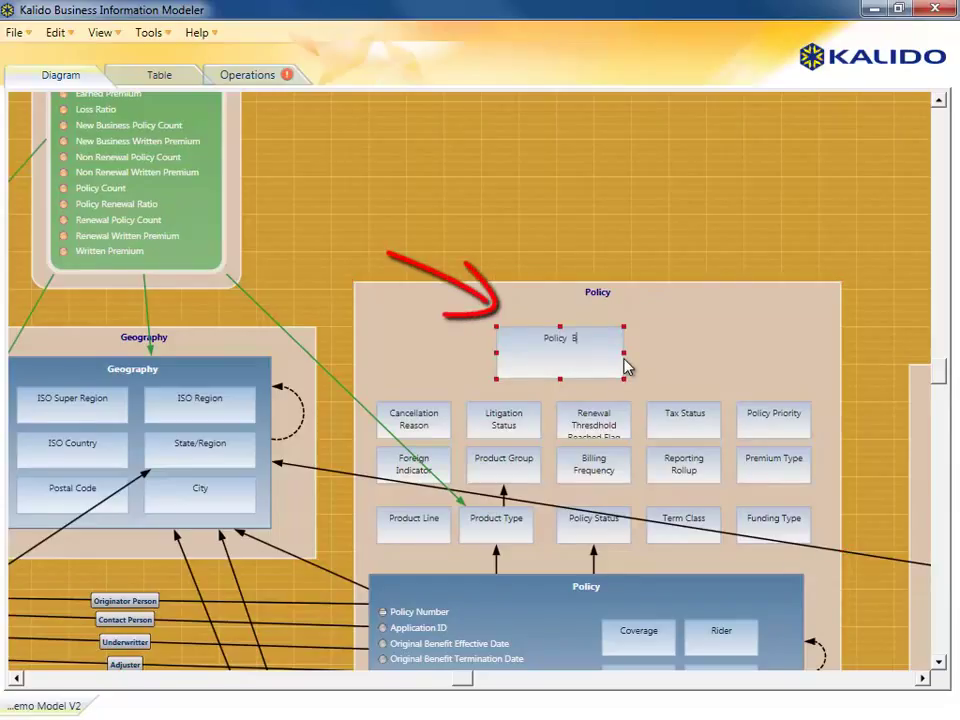
type("undle")
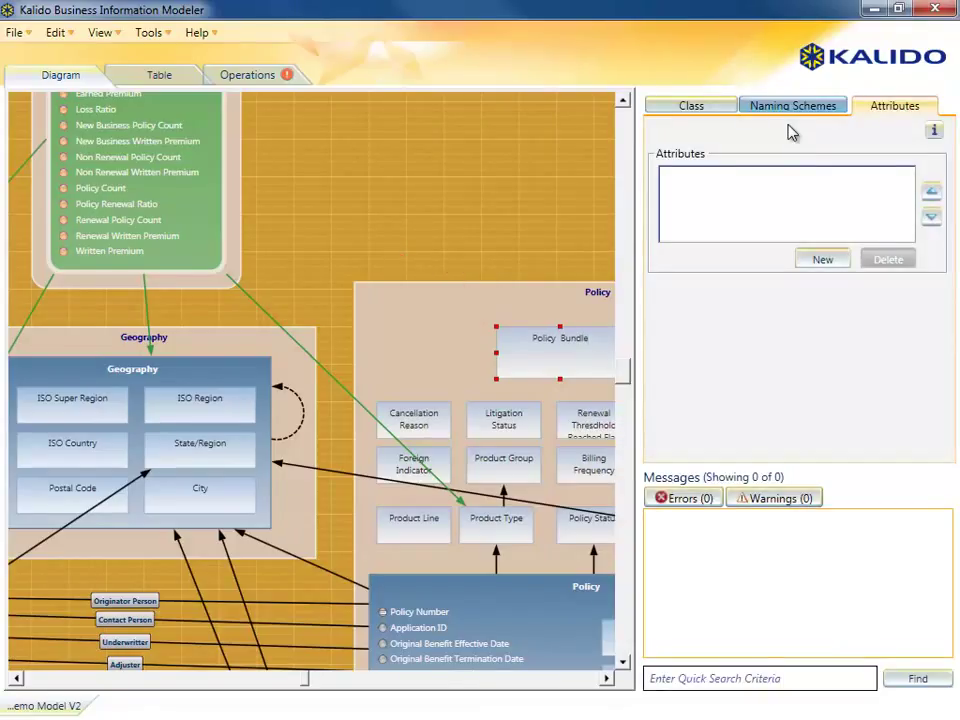
Add a Bundle Discount Pct attribute to the Policy Bundle class
left_click(815, 260)
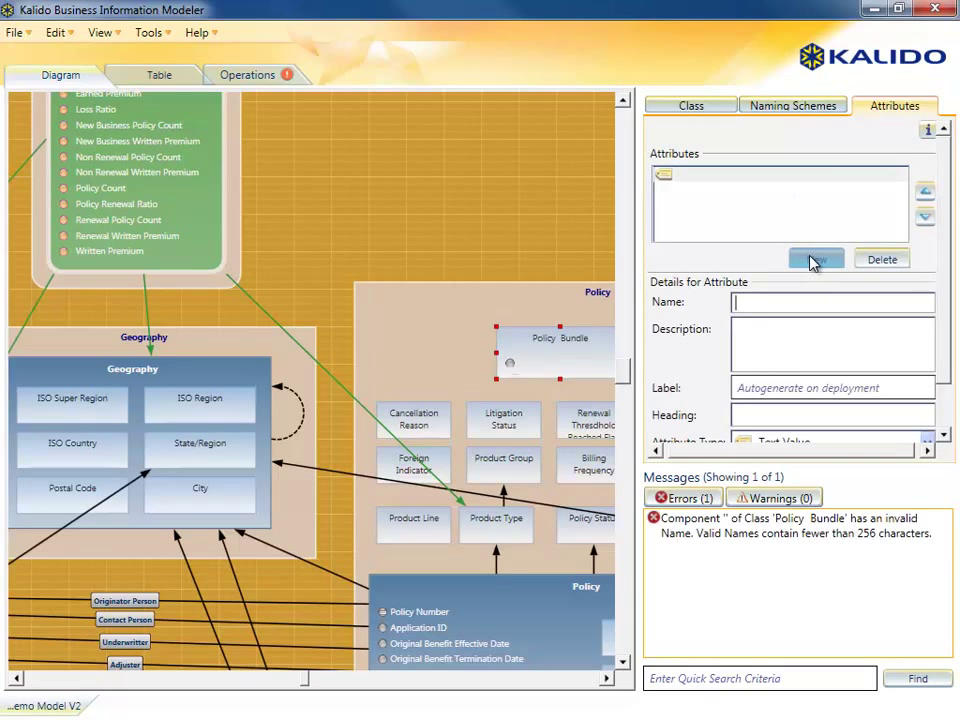
type("Bundle Discount Pct")
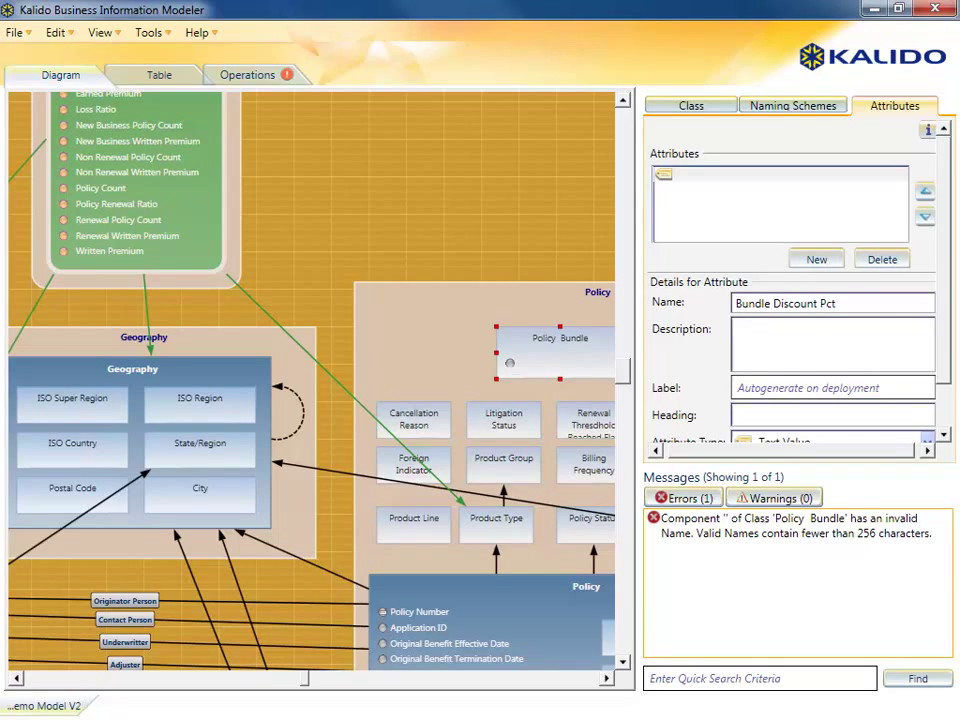
left_click(527, 537)
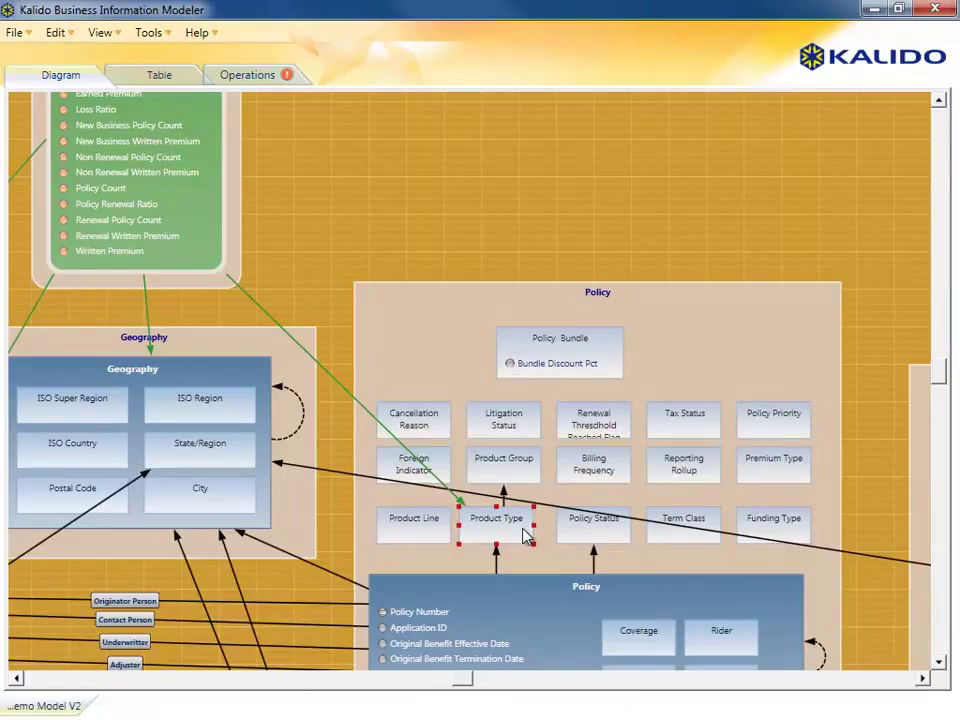
Connect Product Type to Policy Bundle's Bundle Discount Pct, creating the Parenting of Product Type by Policy Bundle association
left_click_drag(527, 537, 525, 380)
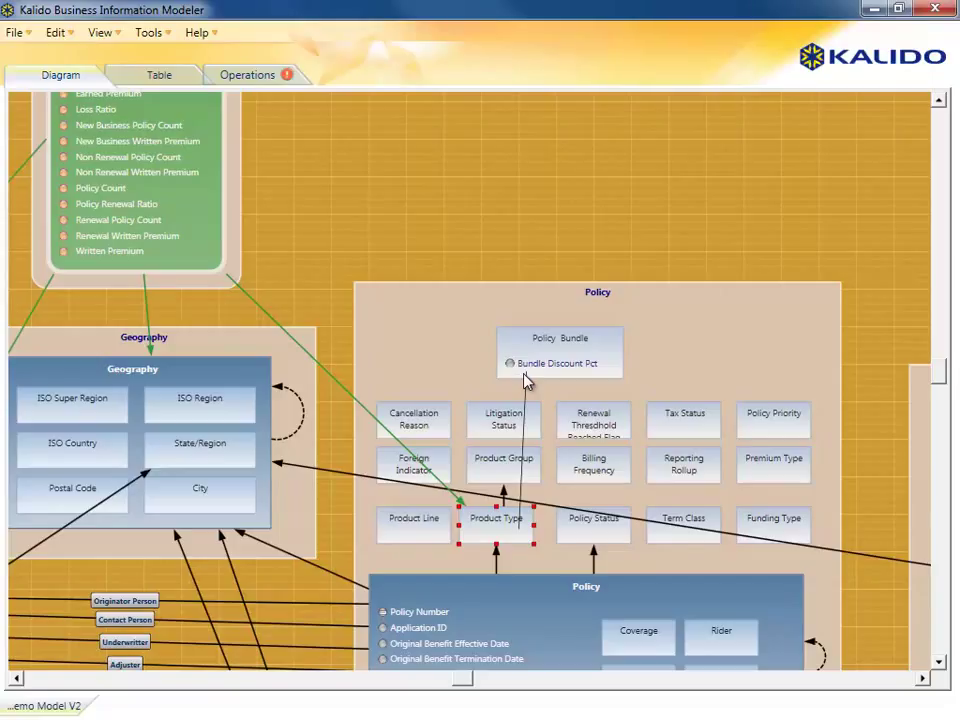
left_click_drag(525, 380, 522, 380)
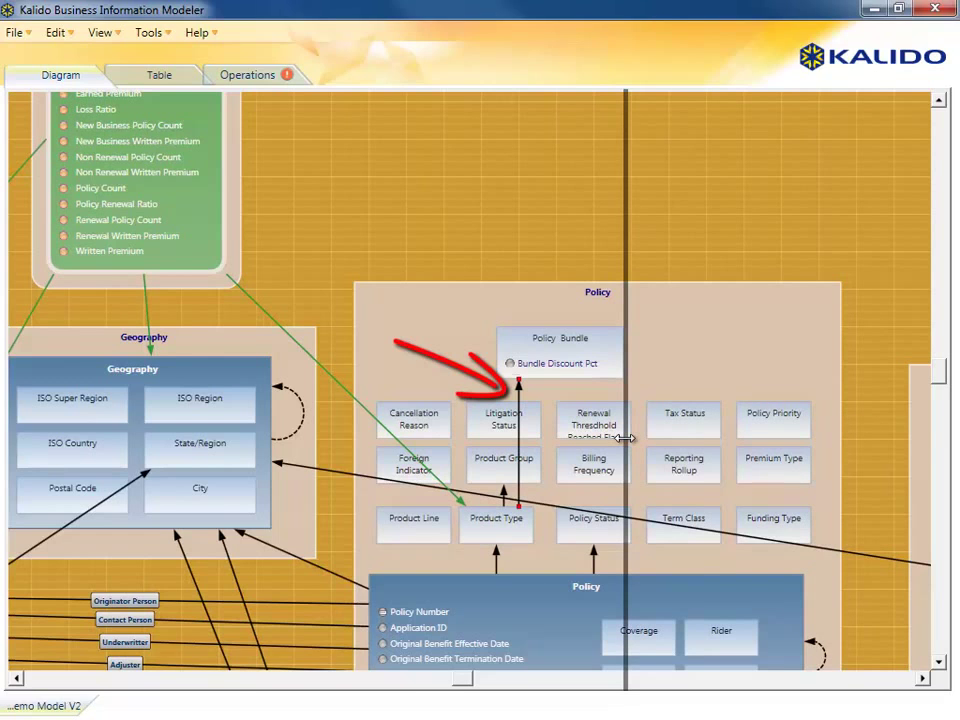
left_click_drag(625, 437, 630, 440)
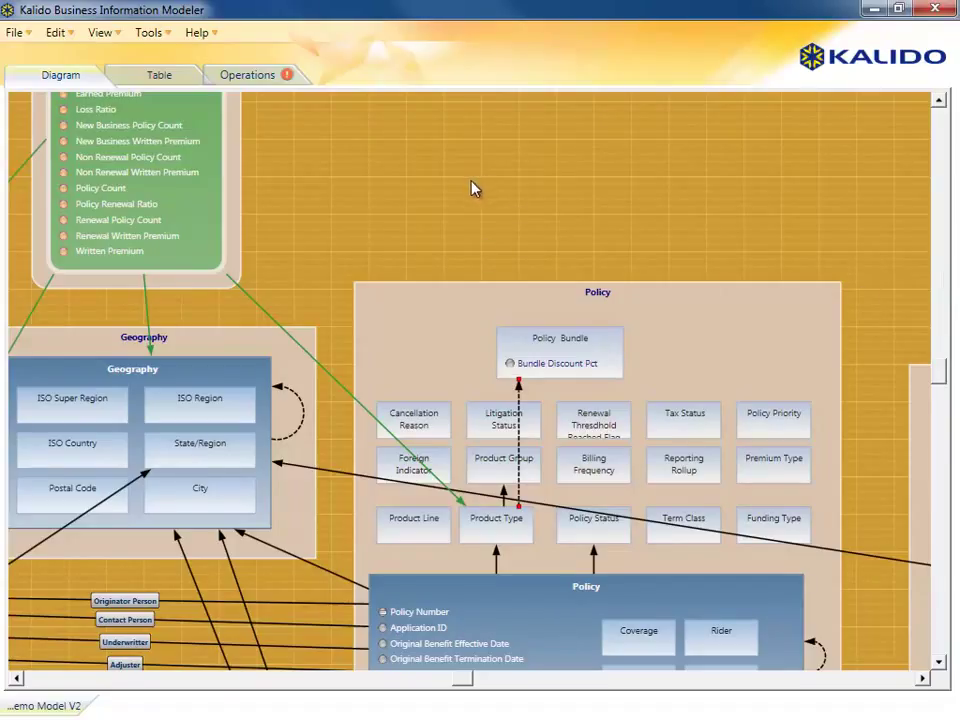
Draw a transaction dataset above the Policy group named Projected Bundle Gains
left_click_drag(480, 169, 331, 238)
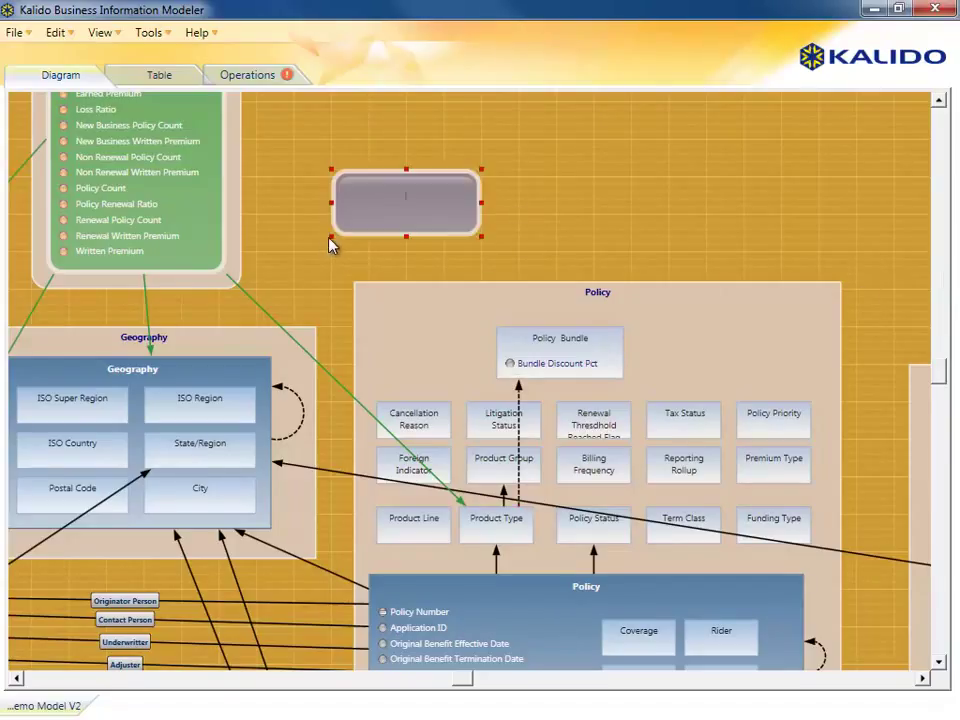
type("Projected Bundle Gains")
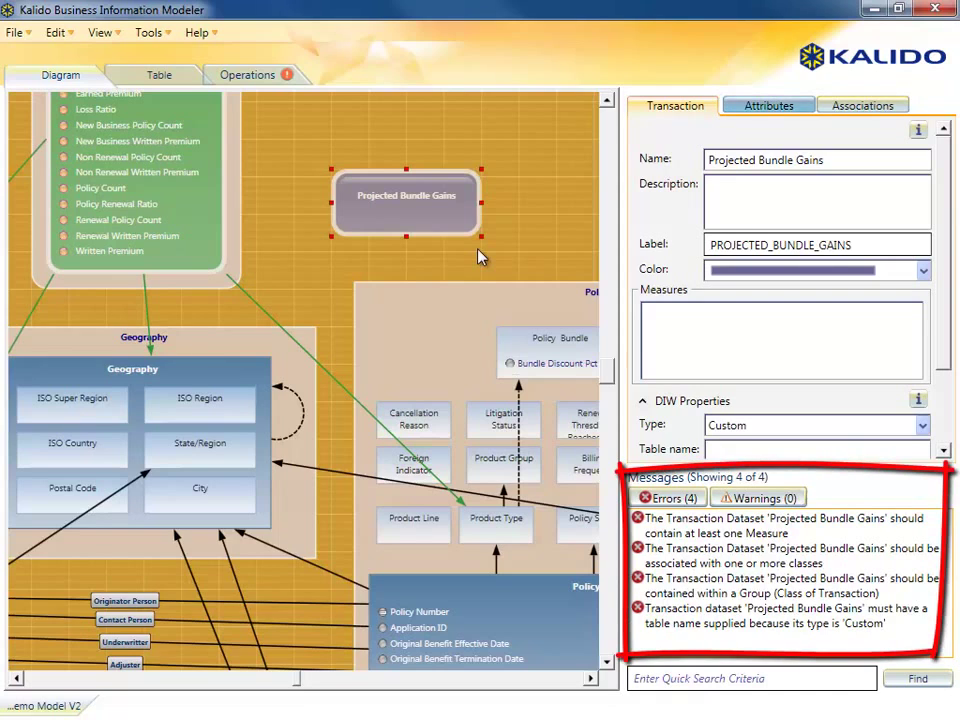
Add a Projected Premium measure to Projected Bundle Gains and enlarge its dataset box
key("ctrl+Tab")
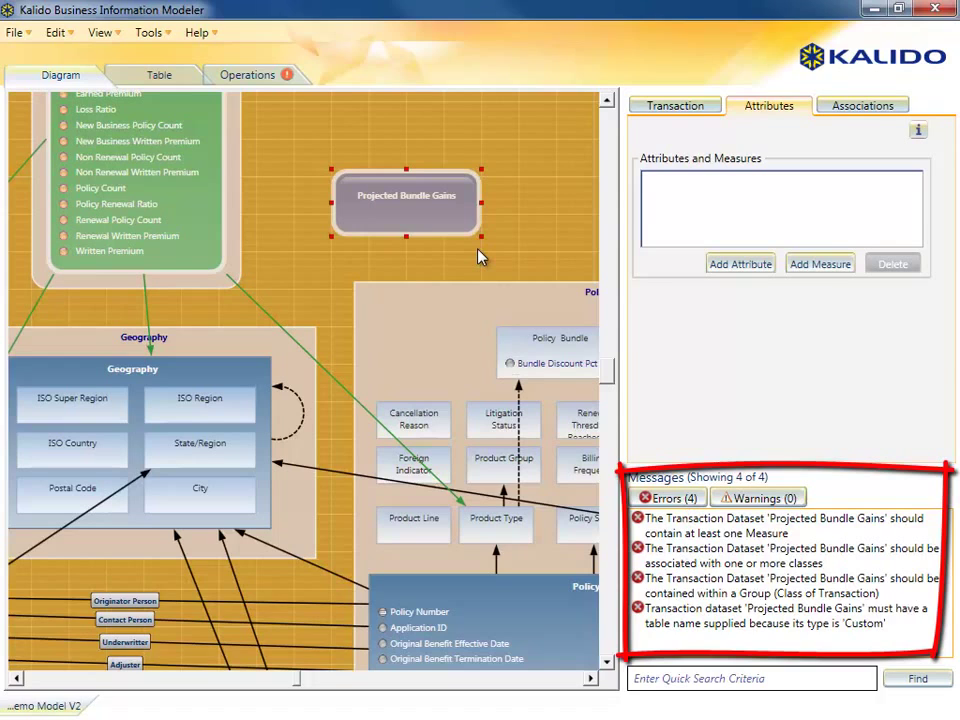
key("Insert")
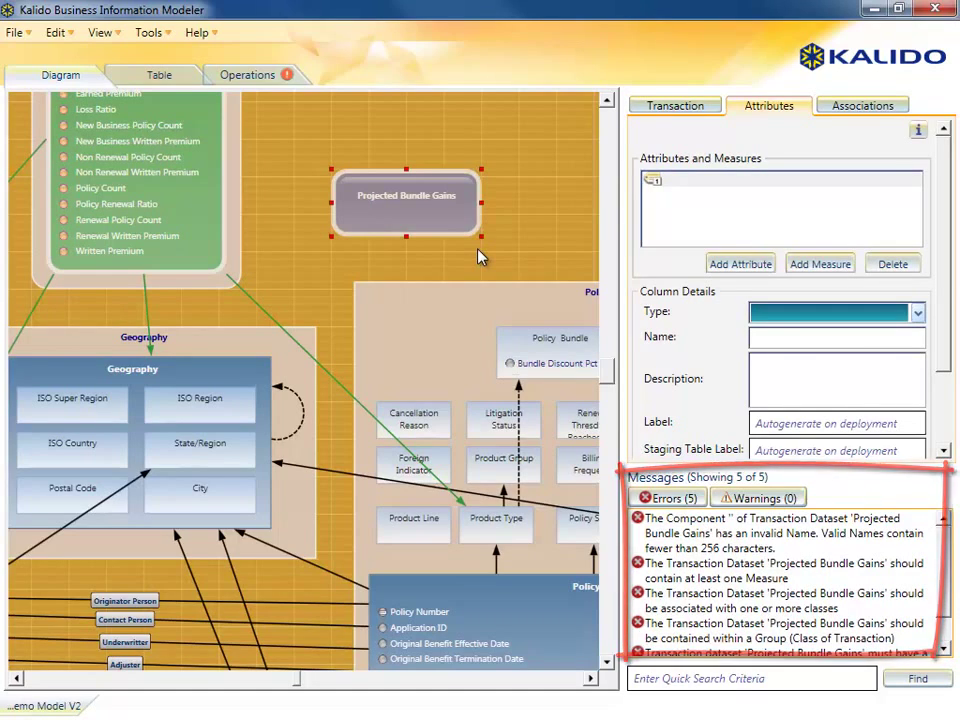
key("alt+Down")
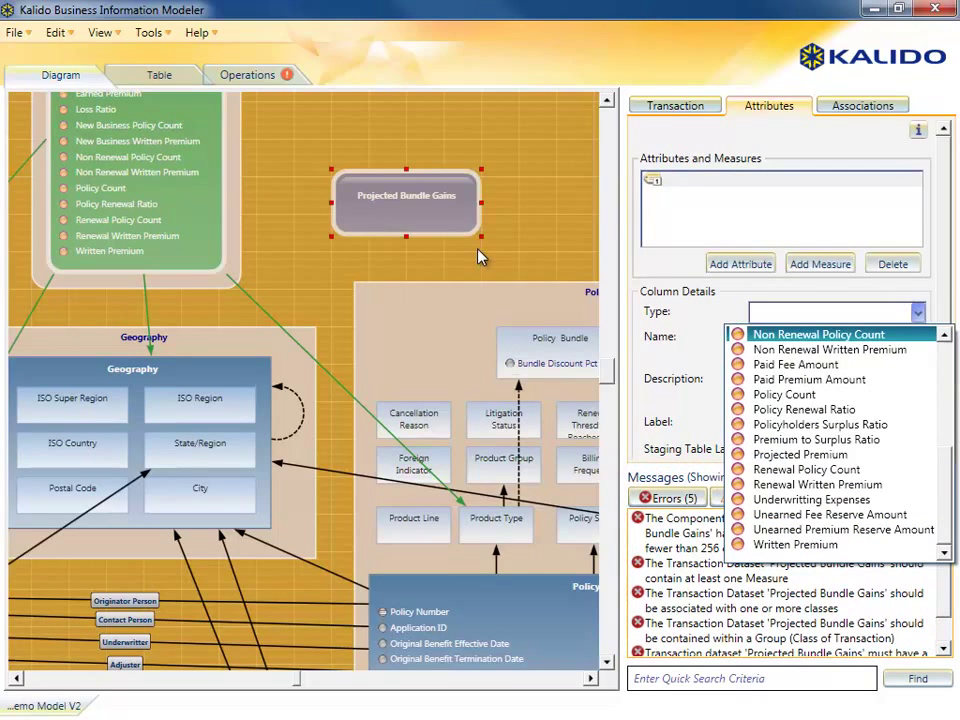
key("Down")
key("Down")
key("Down")
key("Down")
key("Down")
key("Down")
key("Down")
key("Down")
key("Down")
key("Up")
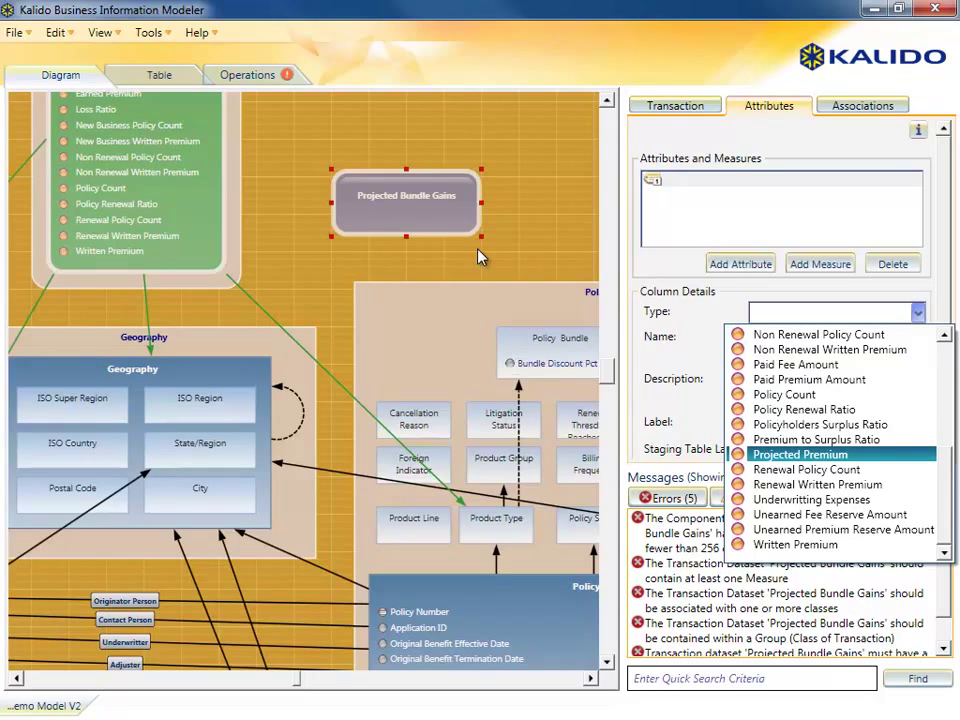
key("Return")
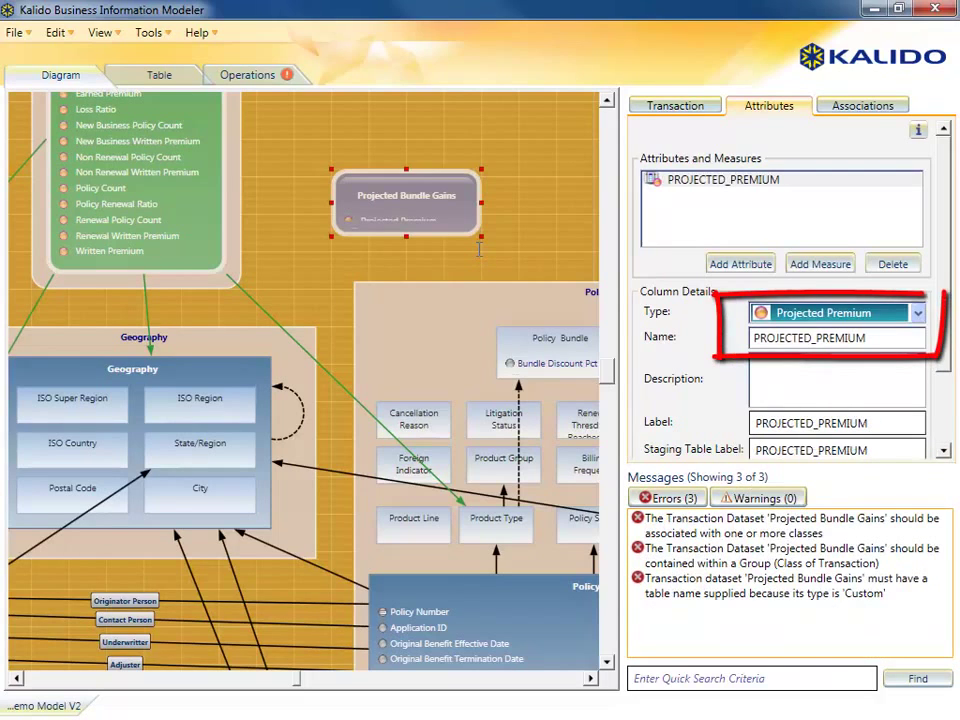
left_click(477, 250)
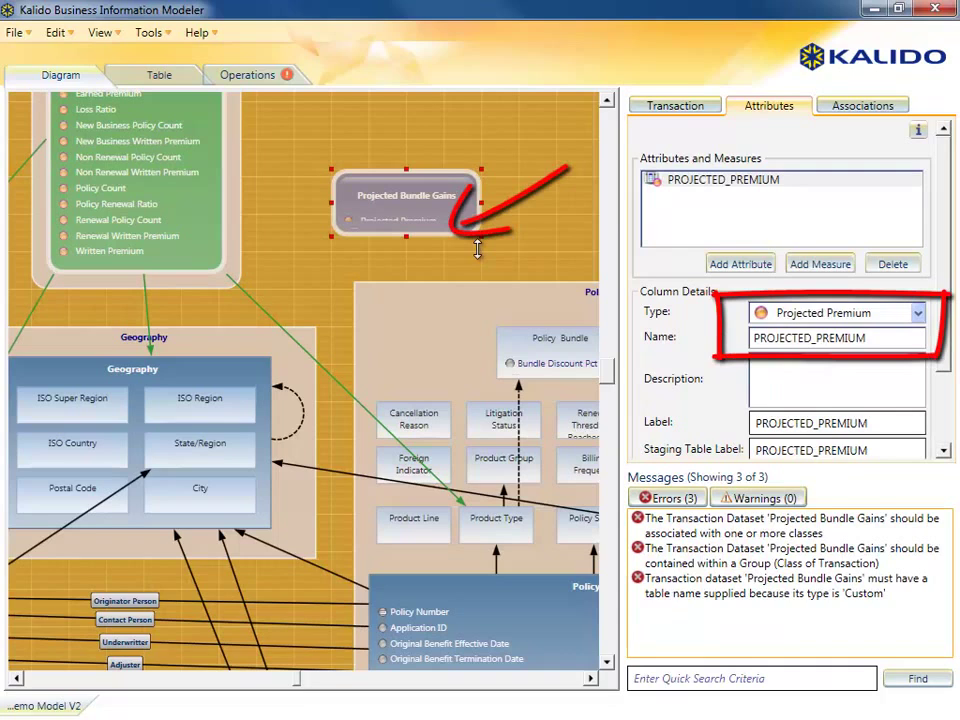
left_click_drag(477, 250, 480, 251)
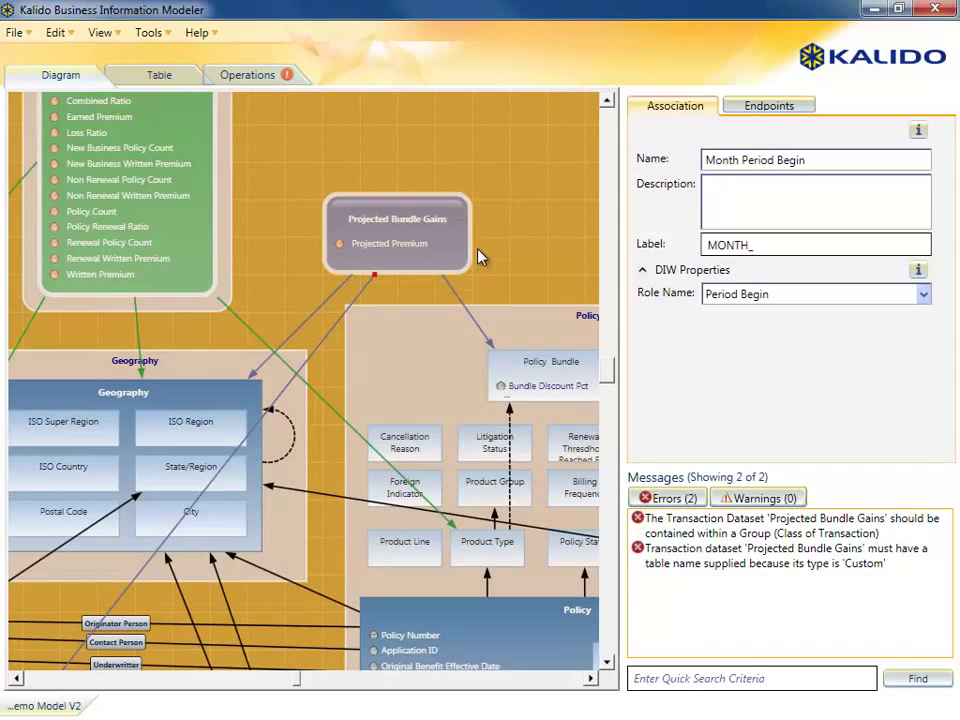
Wrap the Projected Bundle Gains dataset in a new transaction group named Projected Bundle
left_click(476, 256)
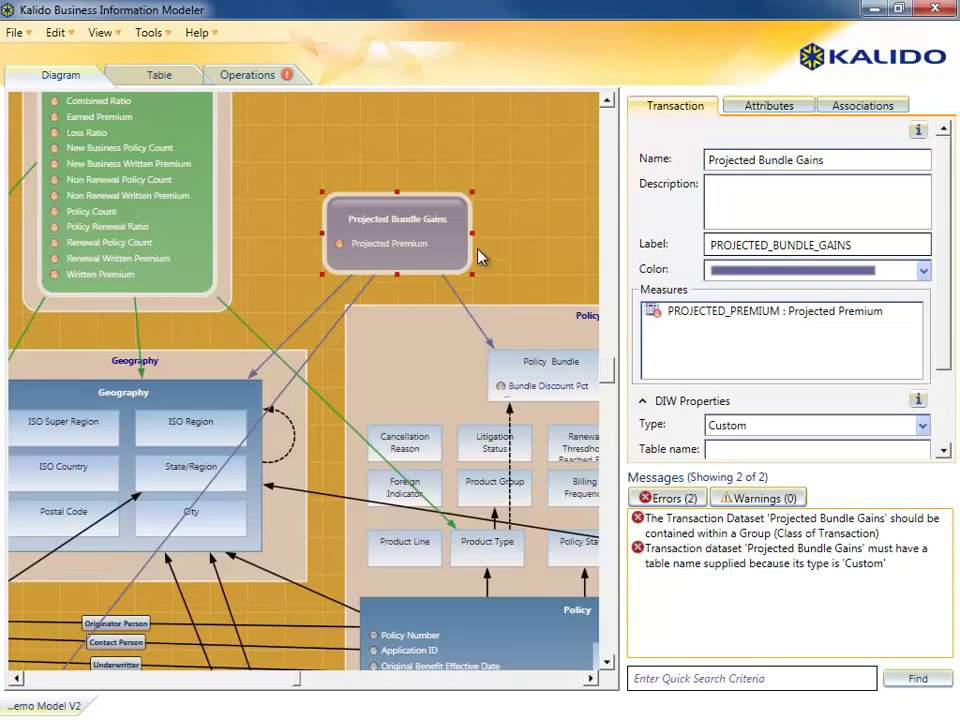
mouse_move(478, 257)
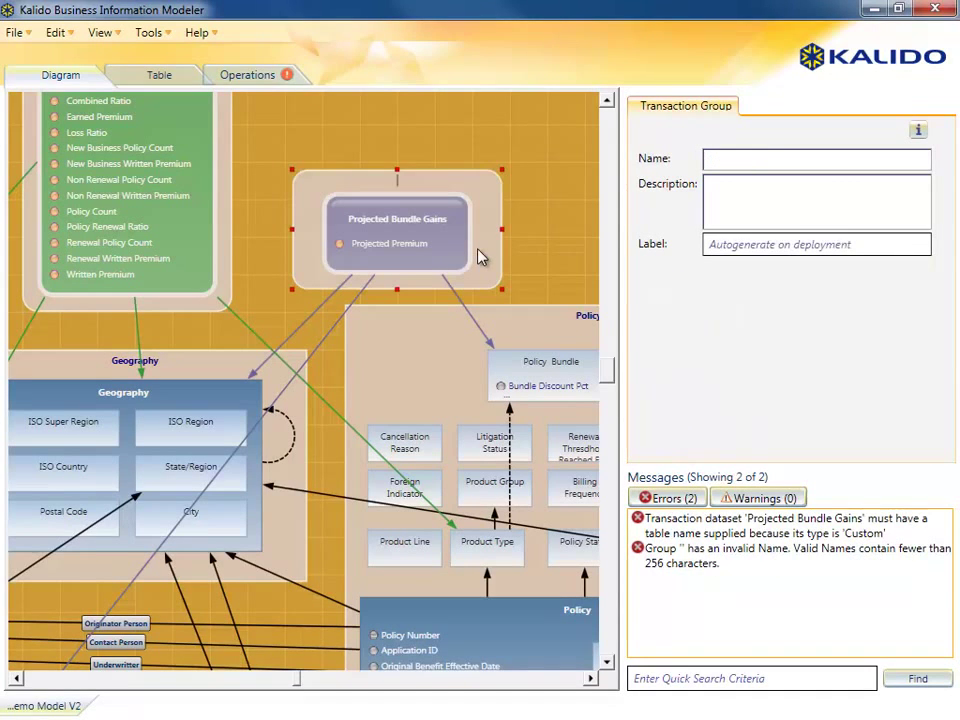
type("Projected Bundle")
Review the Model Changes list for the Projected Bundle changes, close it, and scroll toward deployment
left_click(476, 248)
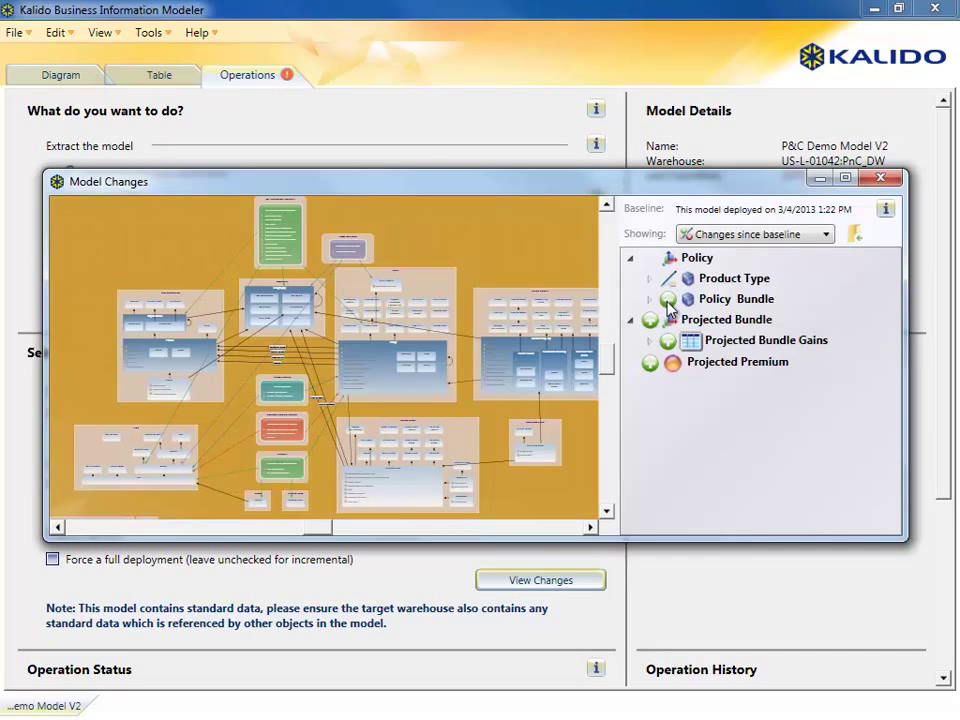
left_click(880, 178)
scroll(557, 532, "down", 3)
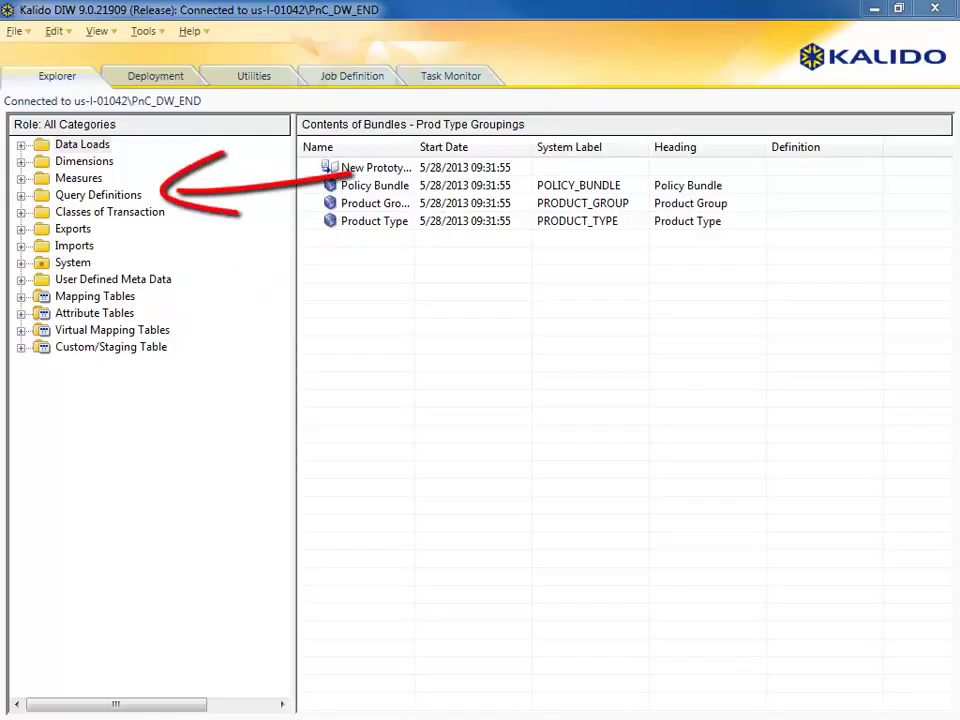
Expand Data Loads > Reference Data Loads and open the Bundles - Prod Type Groupings properties
left_click(20, 144)
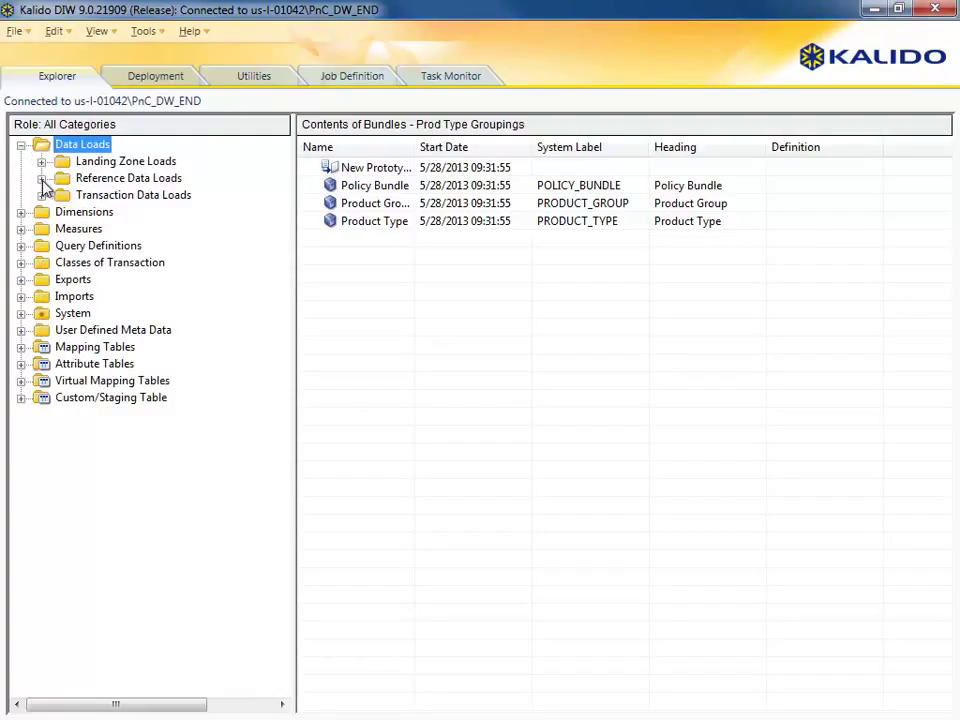
left_click(41, 178)
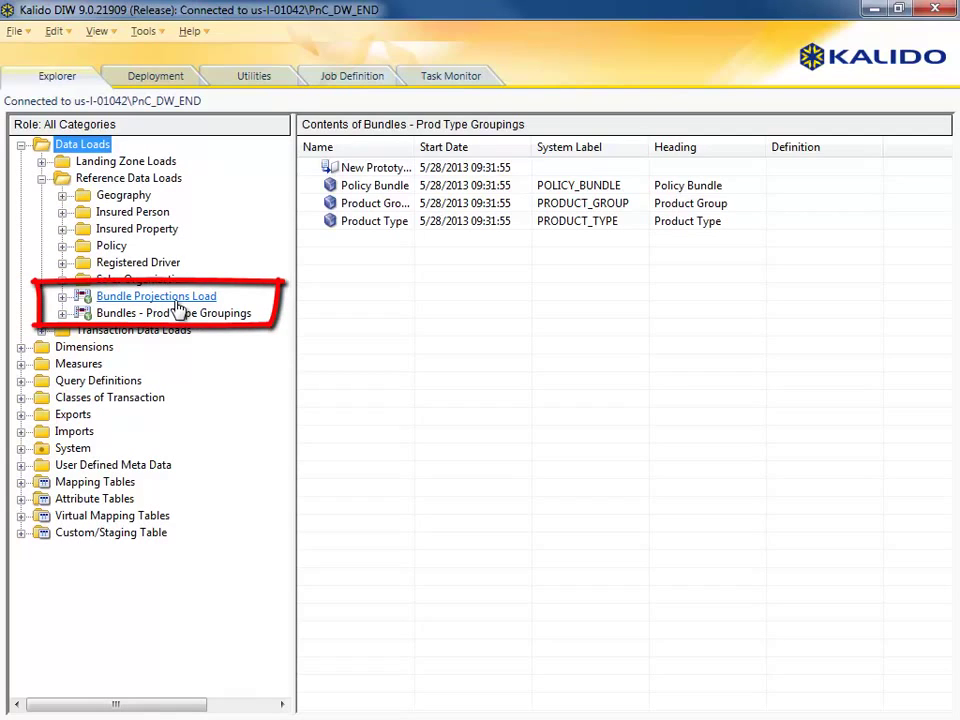
right_click(192, 313)
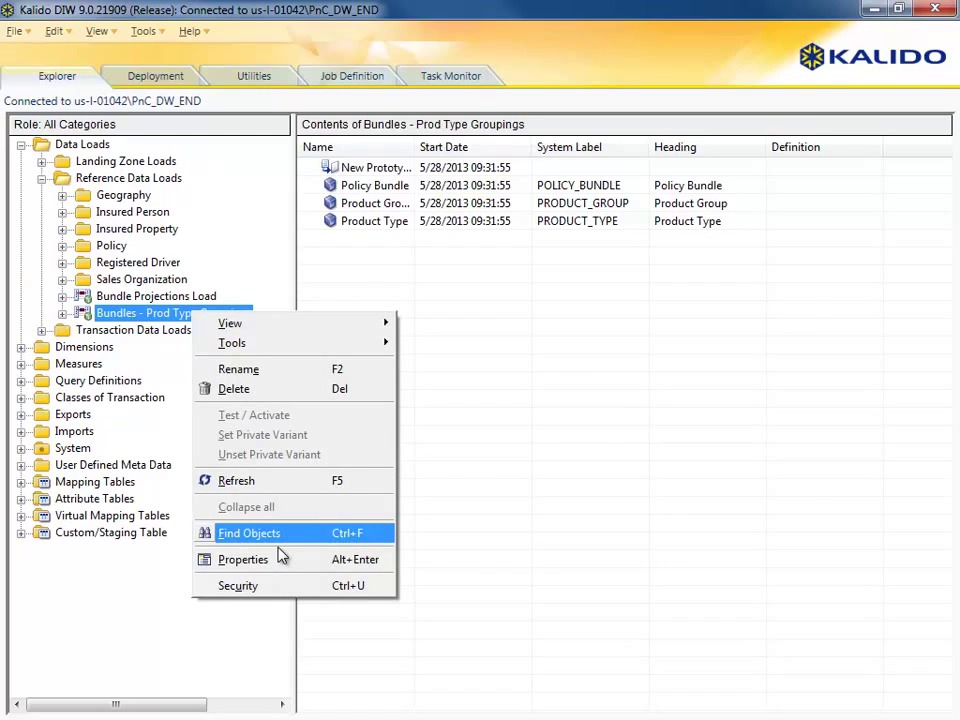
left_click(282, 559)
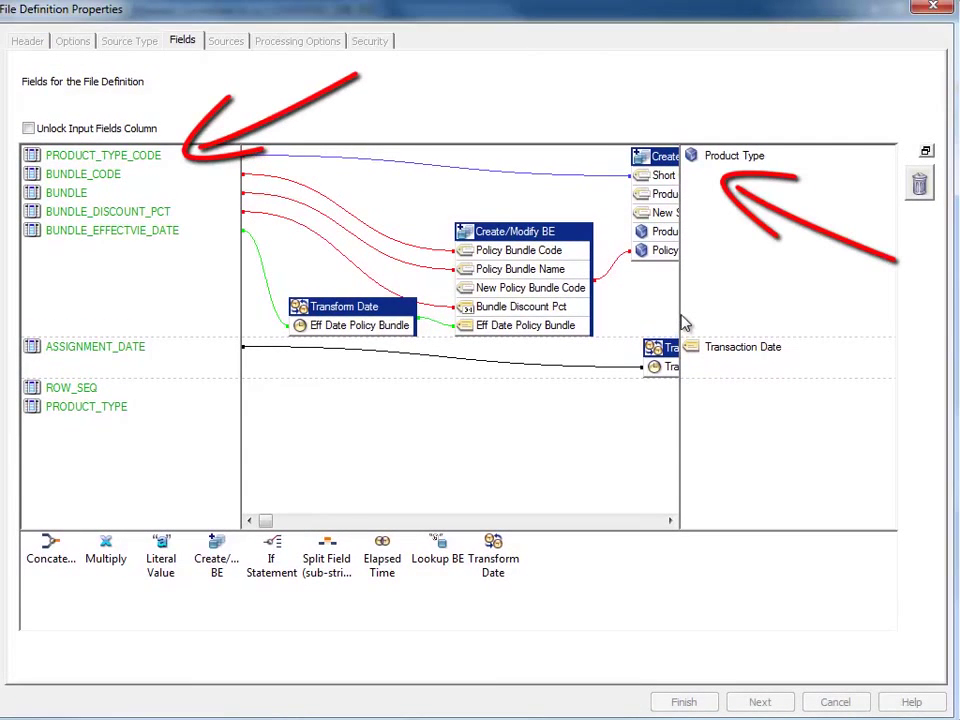
Widen the mapping canvas to show full transformation boxes, then restore the properties window size
left_click_drag(682, 322, 778, 326)
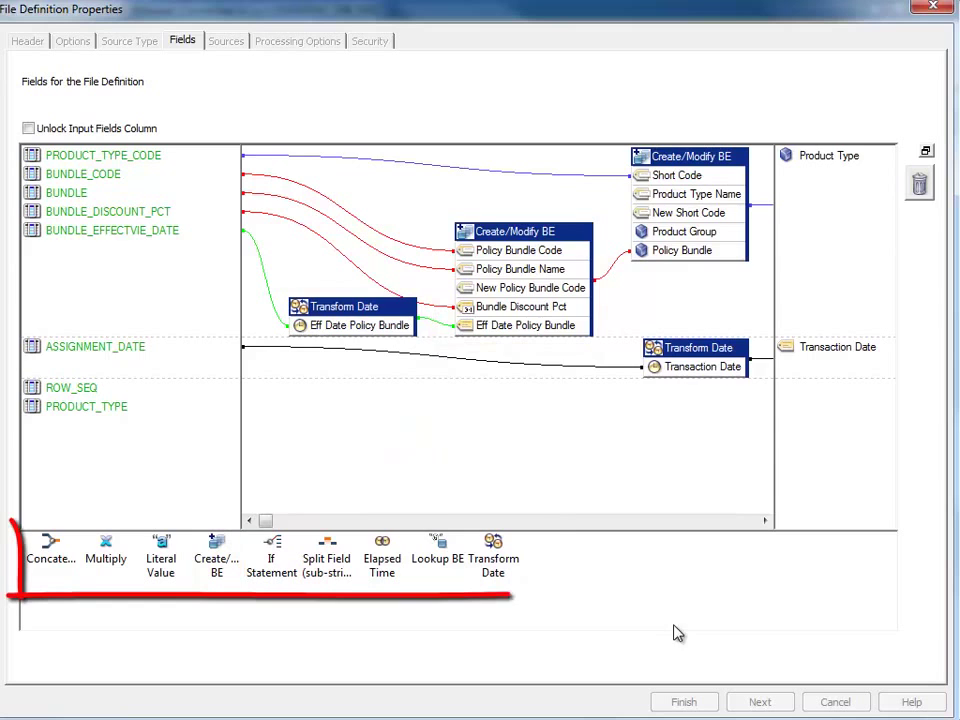
left_click(927, 151)
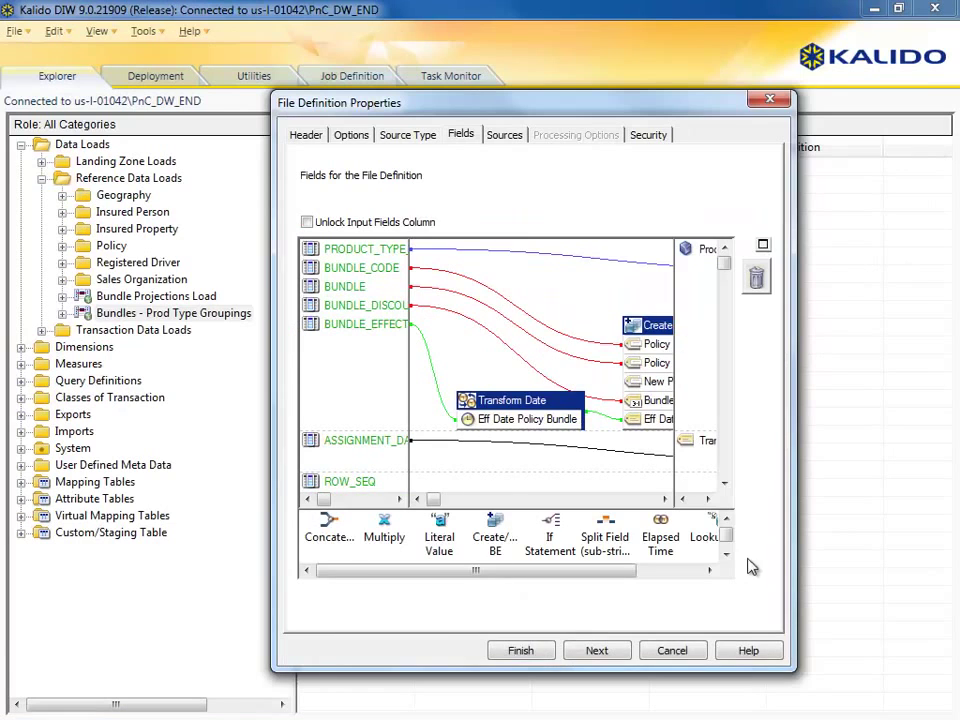
Close the file definition and expand Dimensions > Policy to show the Policy Bundle groupings
left_click(672, 650)
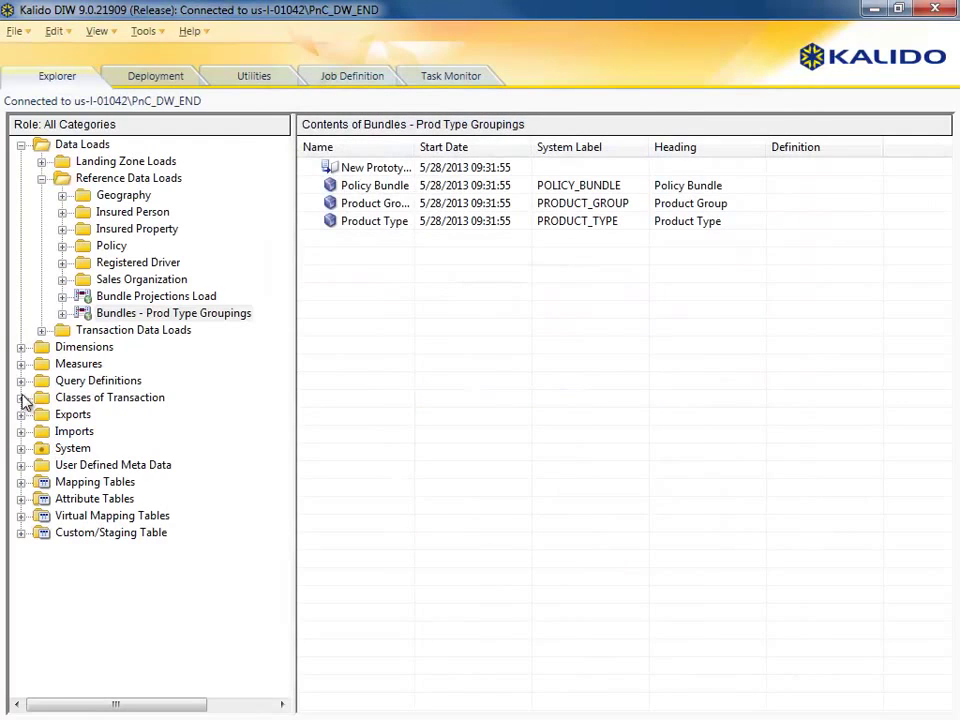
left_click(21, 347)
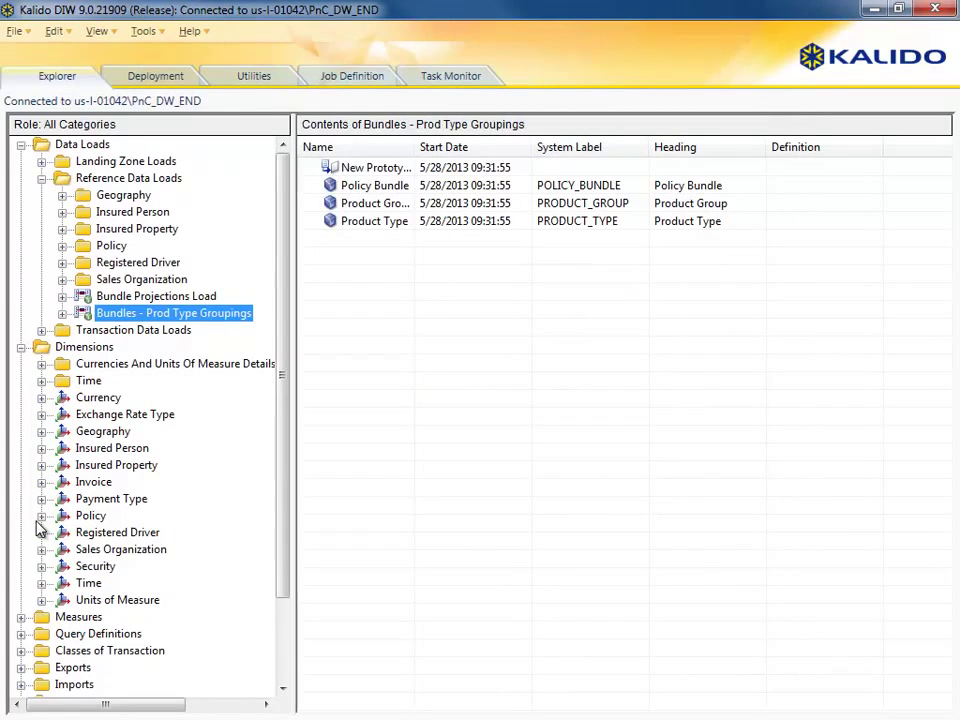
left_click(41, 516)
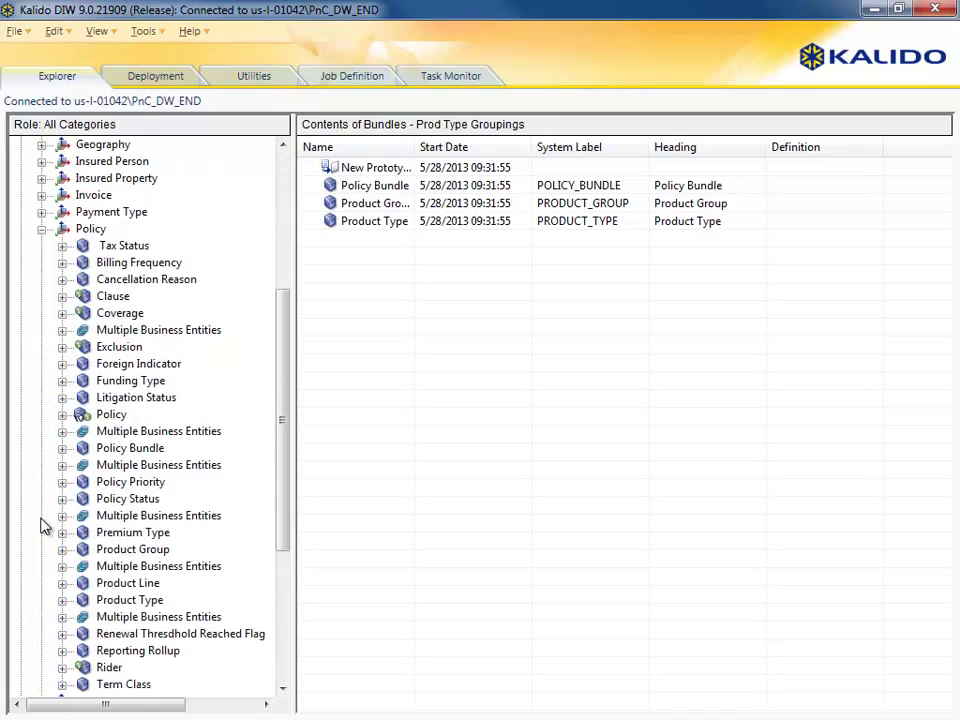
scroll(45, 530, "down", 1)
left_click(62, 414)
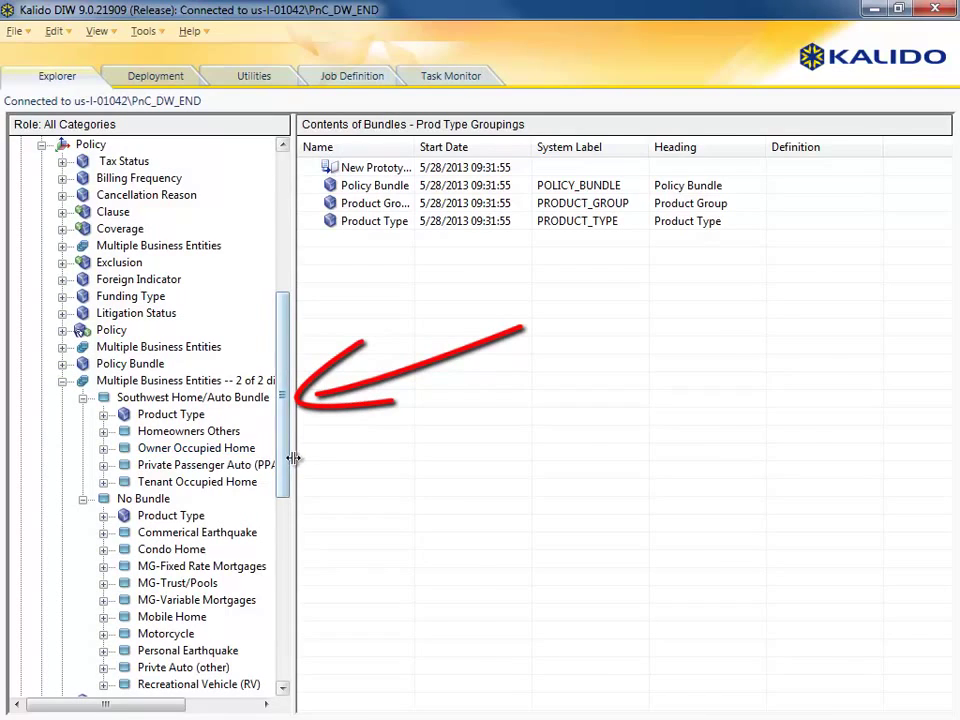
Widen the tree pane and bring up the Bundle Analysis query definition
left_click_drag(293, 454, 352, 492)
scroll(348, 497, "down", 1)
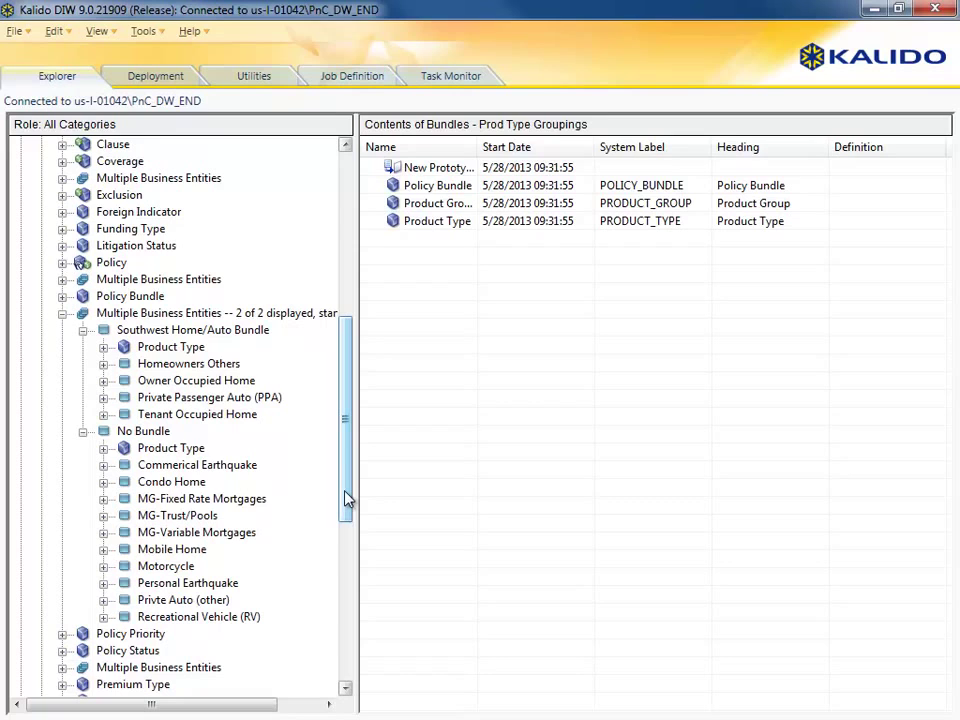
scroll(345, 497, "up", 5)
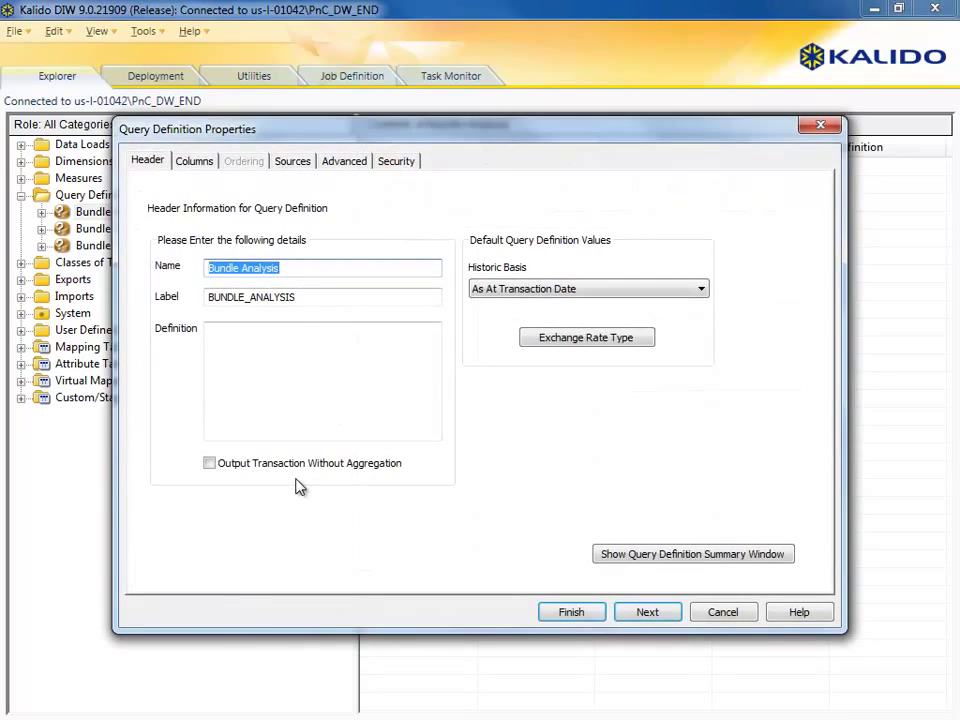
On the Bundle Analysis Columns tab, filter measures 'All, by Class of Transaction' and expand Measures
left_click_drag(386, 133, 430, 150)
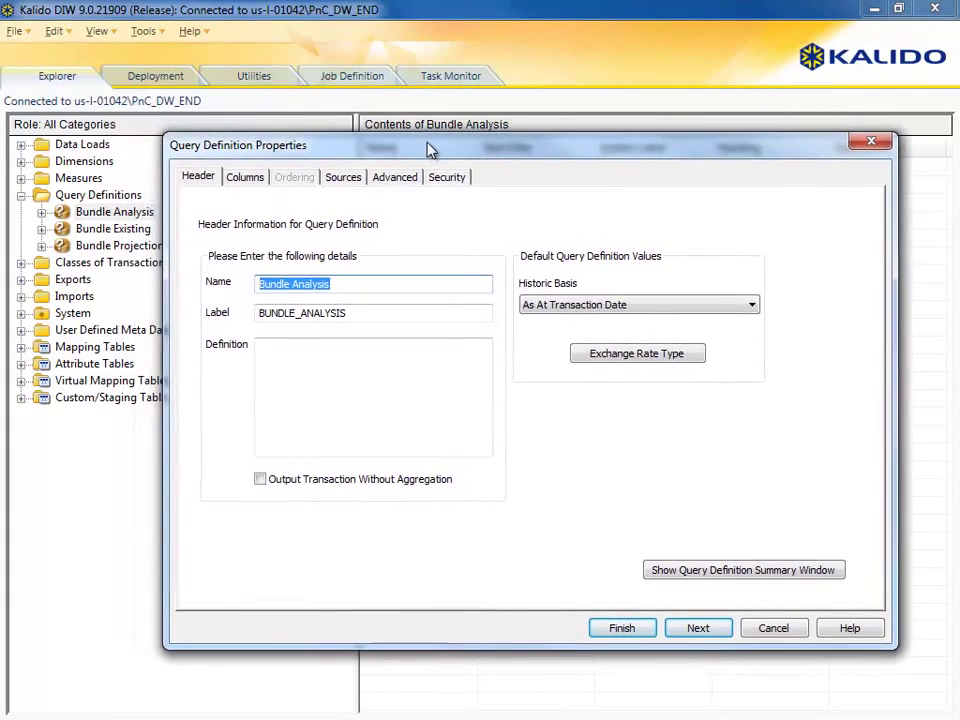
left_click(241, 177)
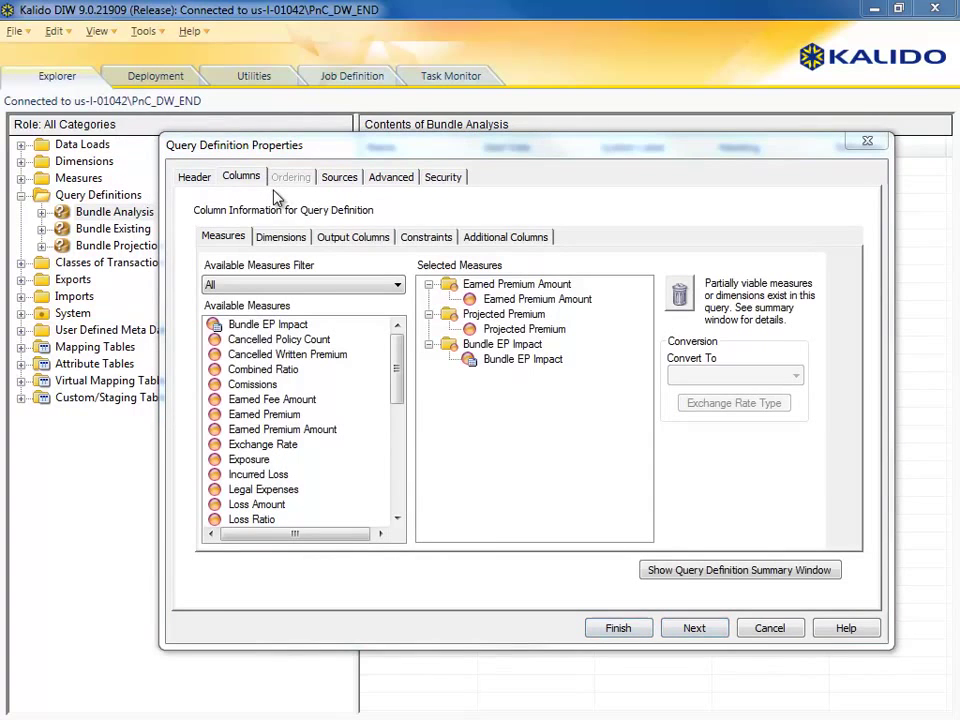
left_click(290, 286)
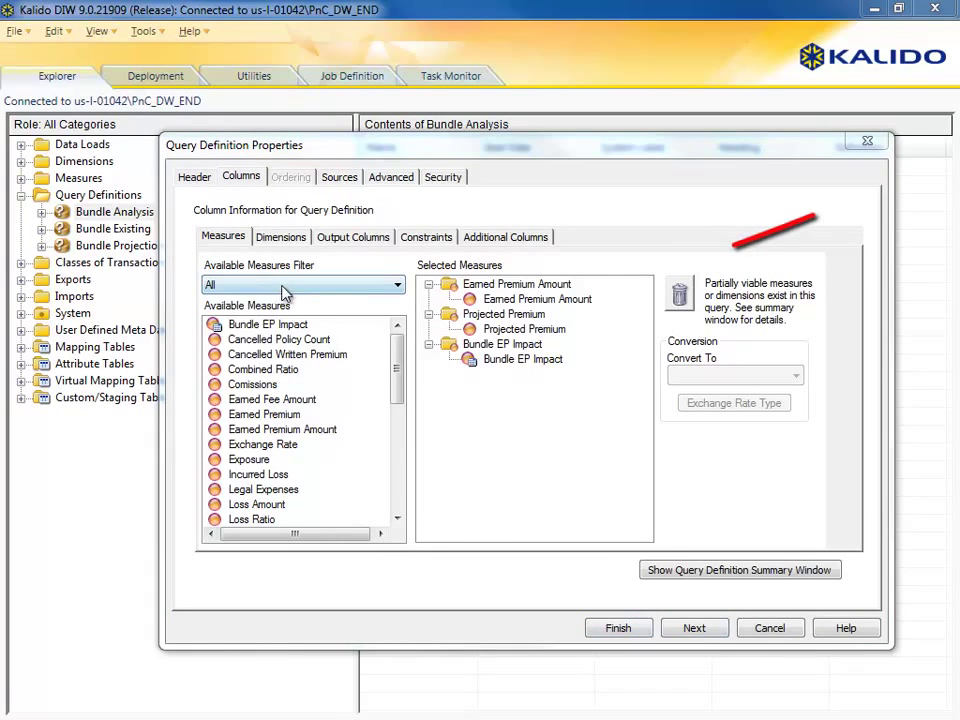
left_click(215, 315)
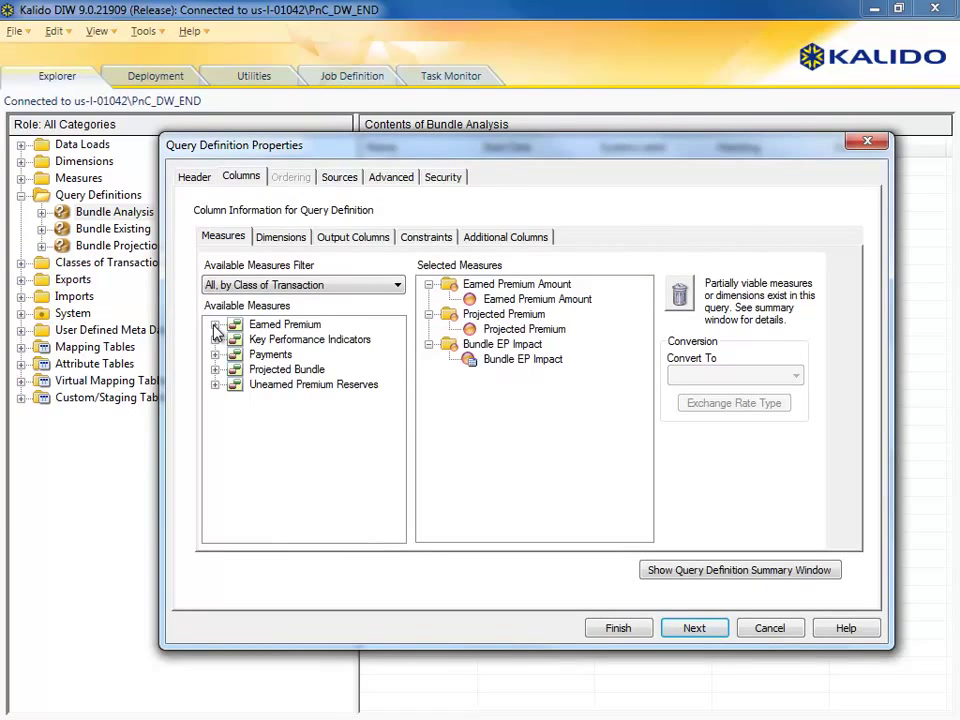
left_click_drag(344, 155, 388, 162)
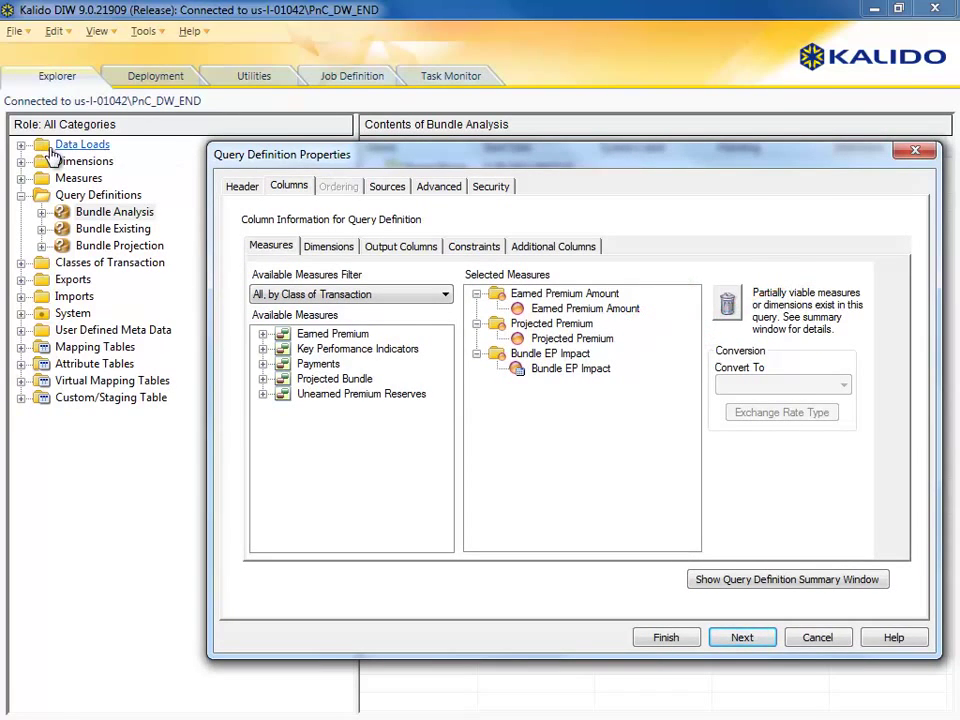
left_click(21, 178)
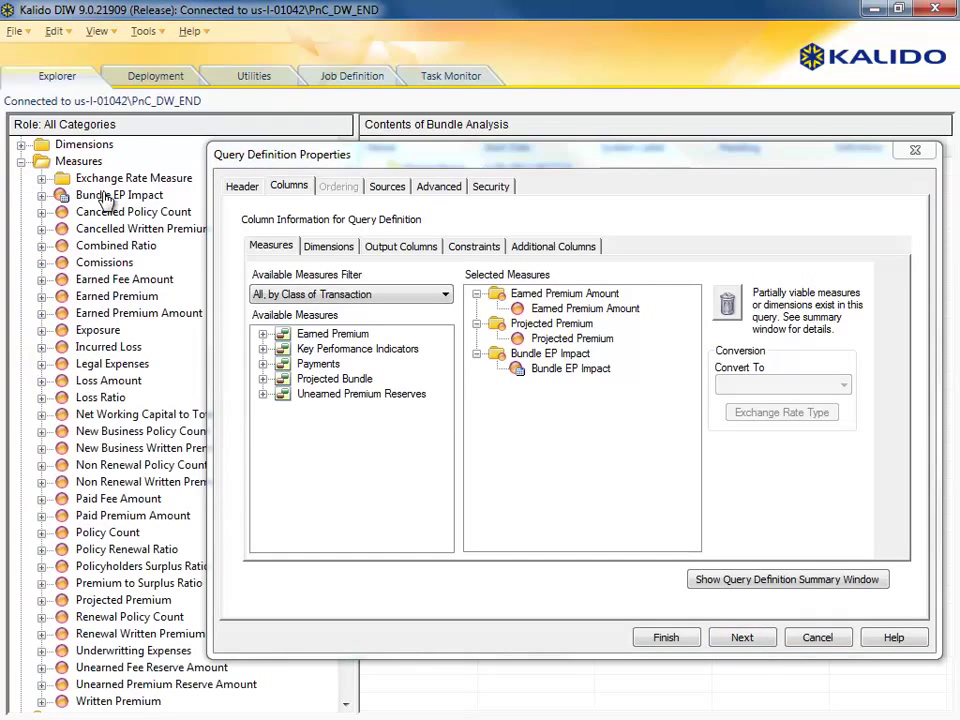
Inspect the Bundle EP Impact measure's type, selection and formula read-only, then cancel
right_click(108, 197)
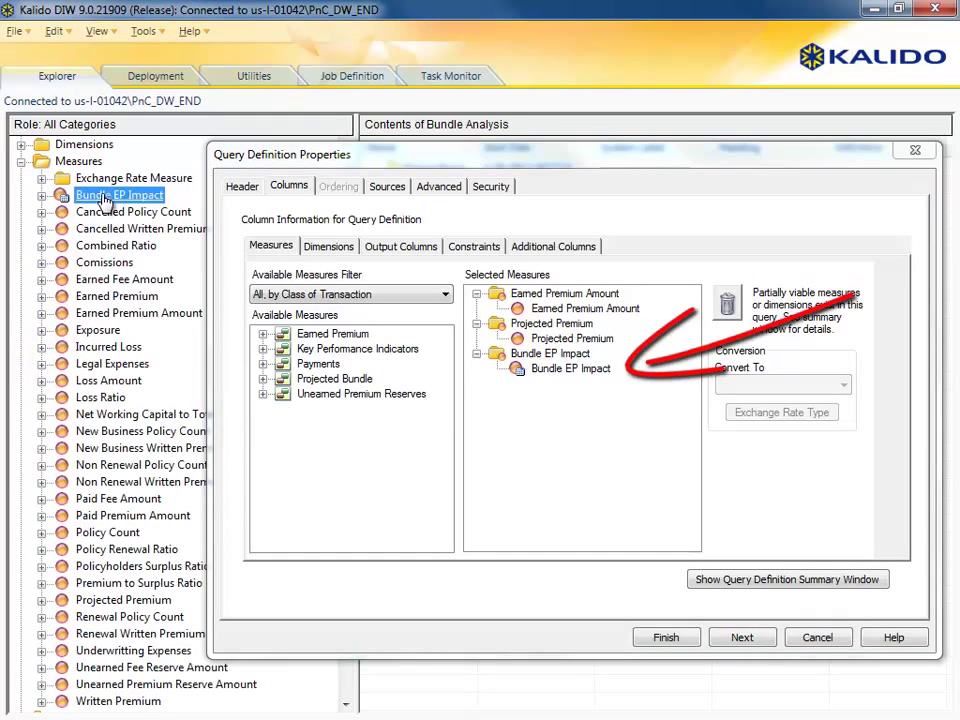
left_click(160, 422)
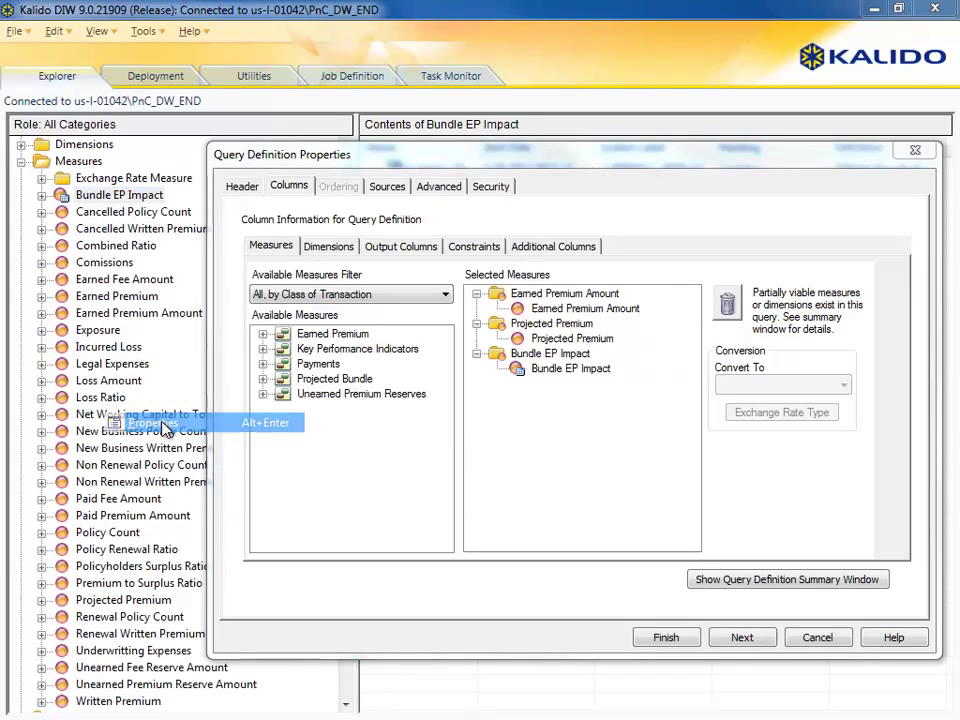
left_click(401, 418)
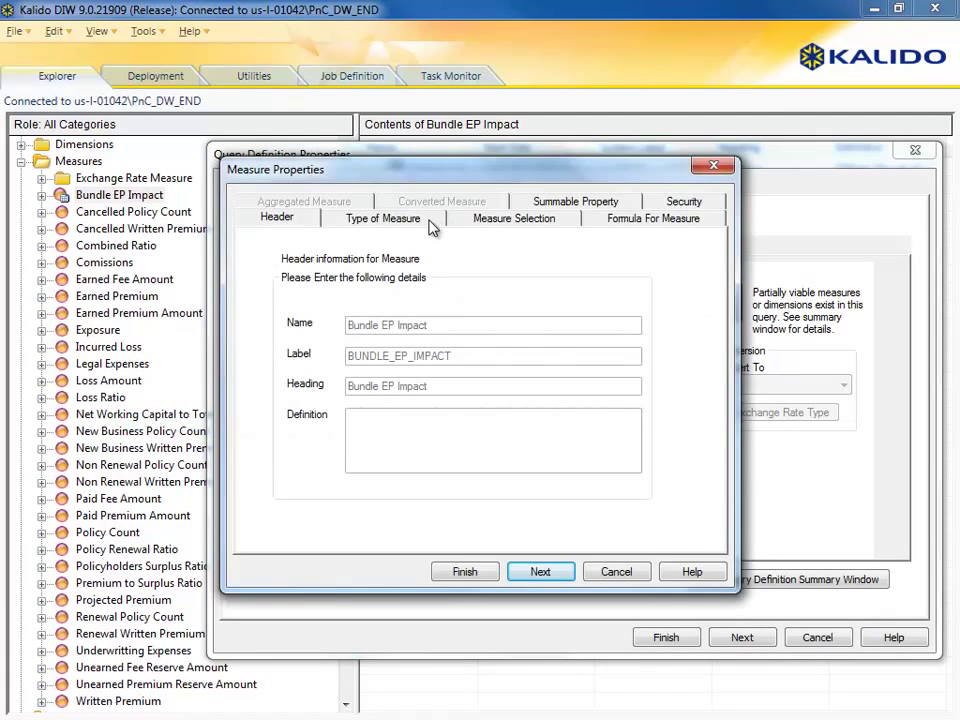
left_click(431, 222)
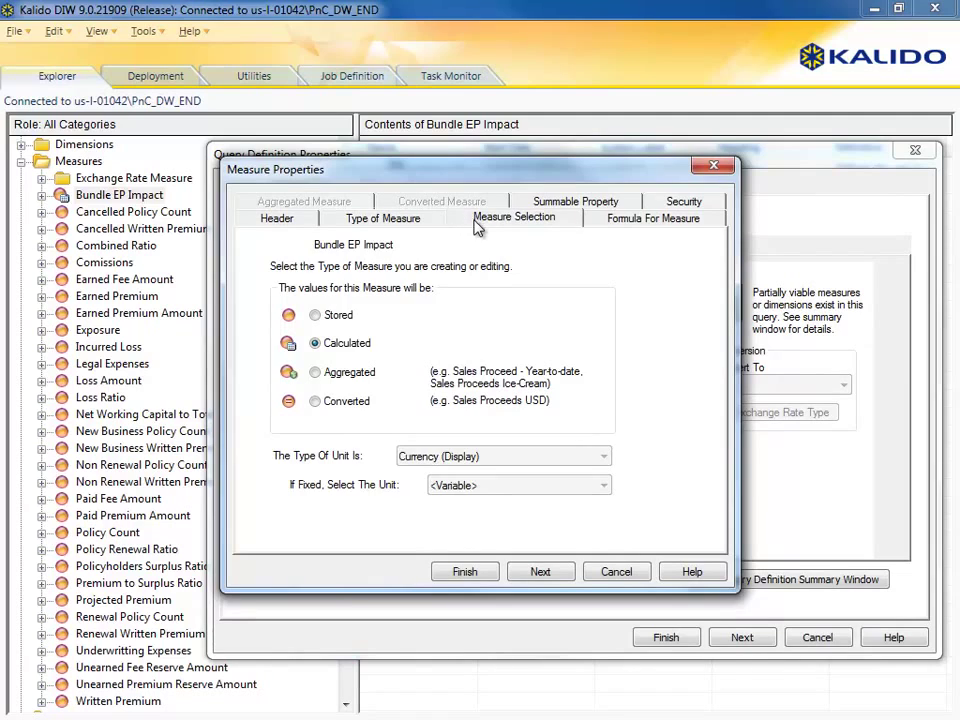
left_click(476, 220)
left_click(627, 222)
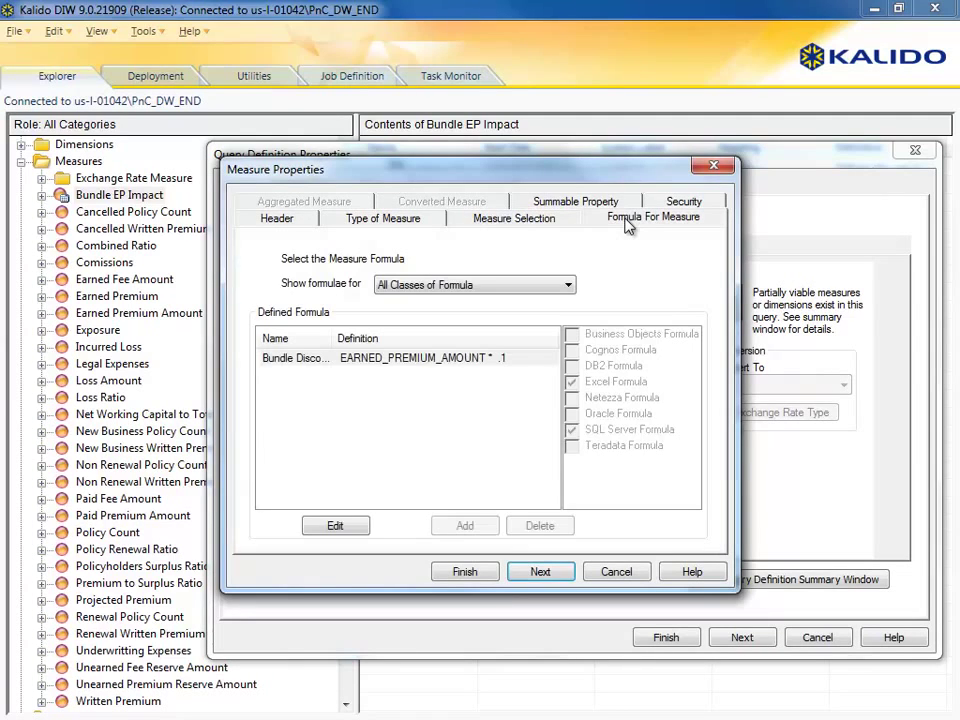
left_click(618, 573)
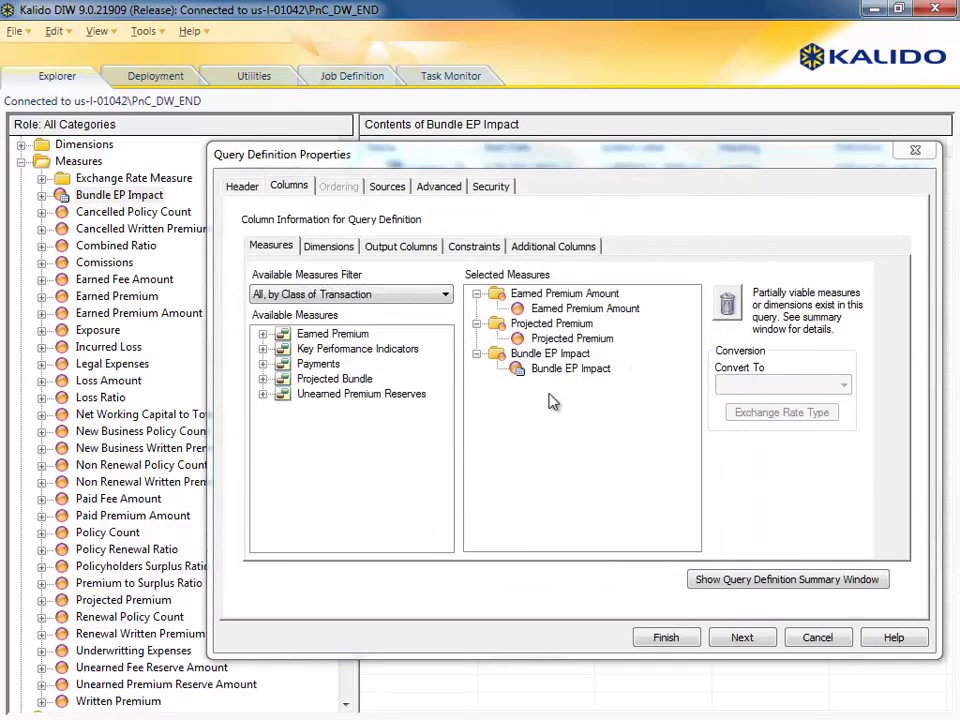
Group available dimensions 'All, by Dimension', review Policy and constraints, and show the query summary
left_click(328, 246)
left_click(330, 294)
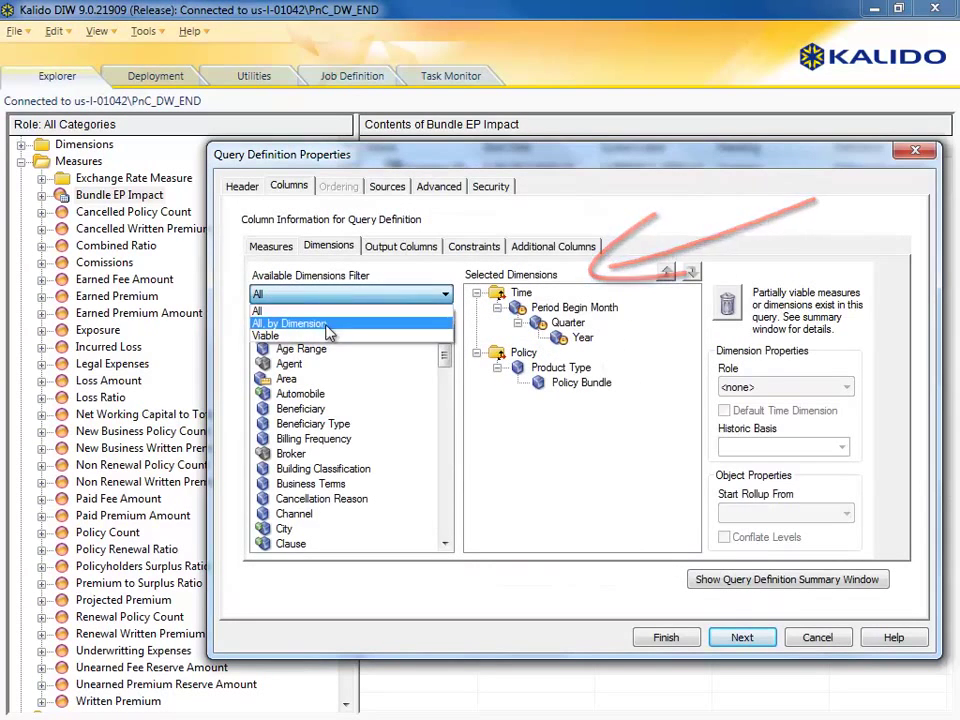
left_click(318, 323)
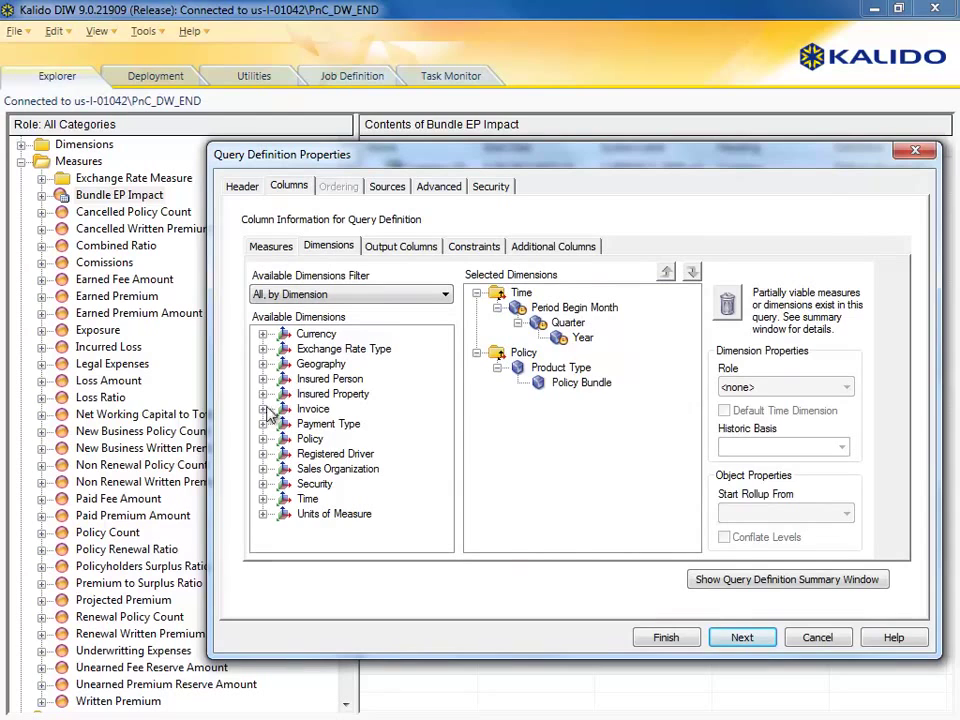
left_click(263, 440)
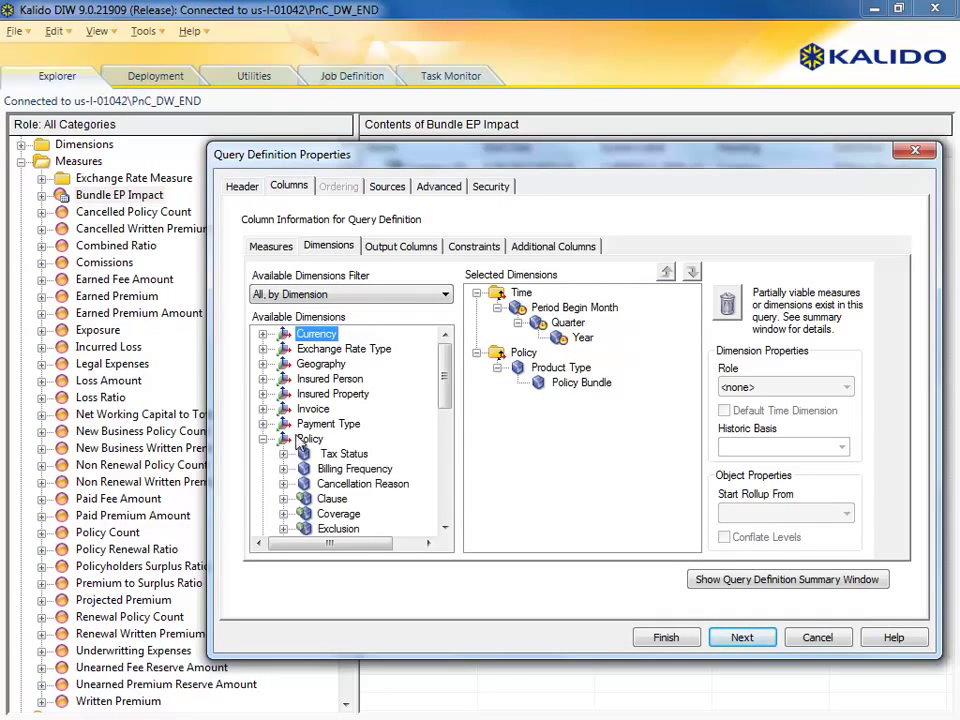
left_click(476, 252)
left_click(700, 579)
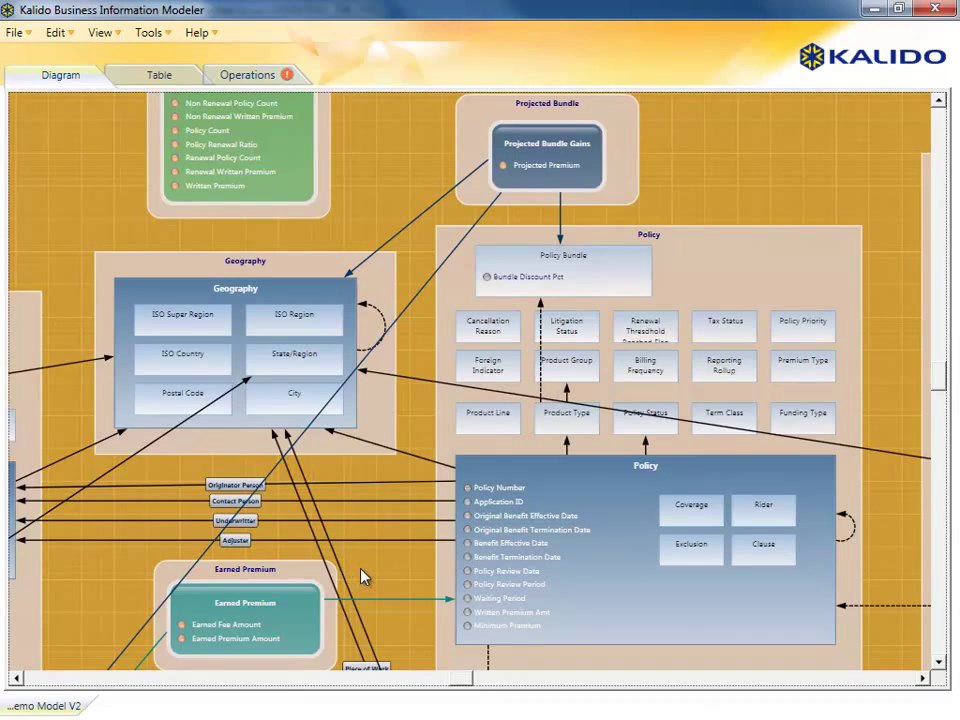
Select the Policy Bundle entity on the model diagram
left_click(502, 300)
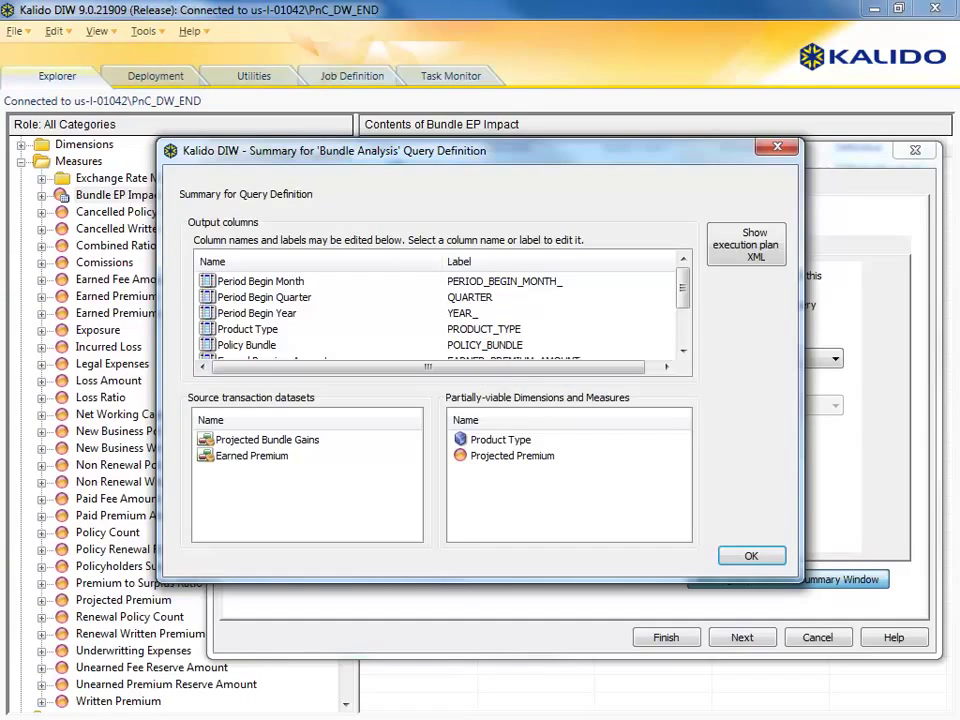
Close the query summary and properties, collapse Measures, and expand Bundle Analysis
left_click(757, 560)
left_click(826, 644)
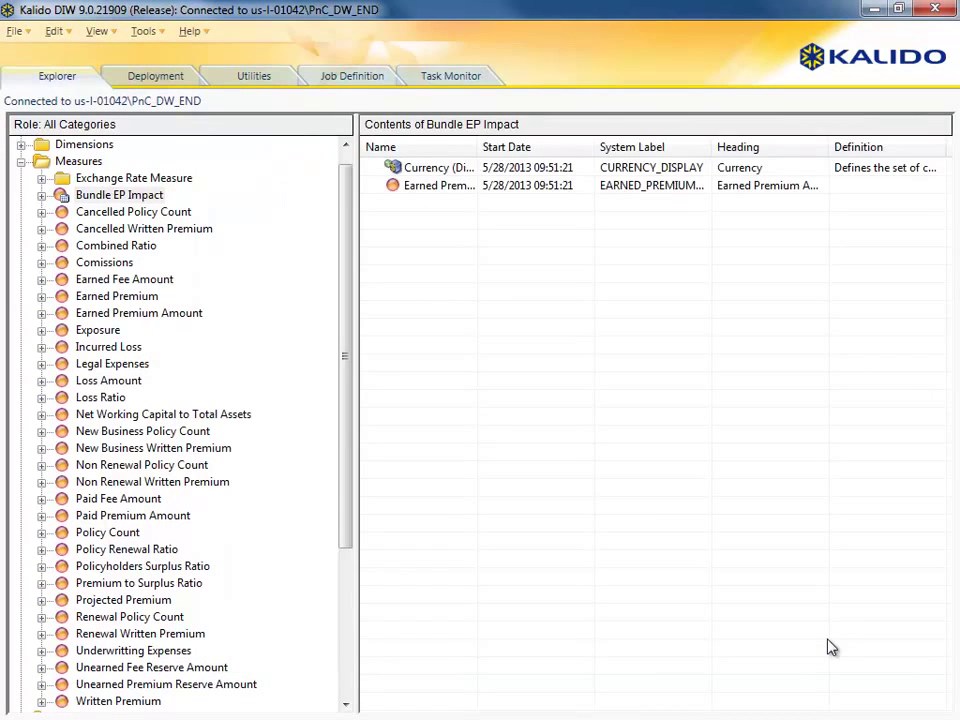
left_click(21, 161)
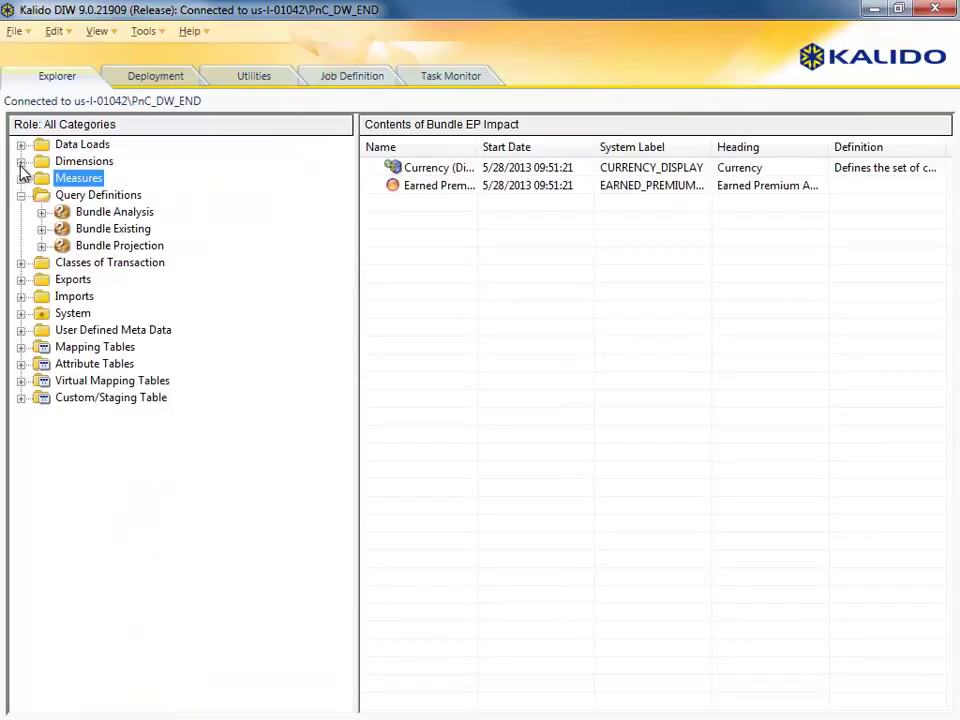
left_click(41, 212)
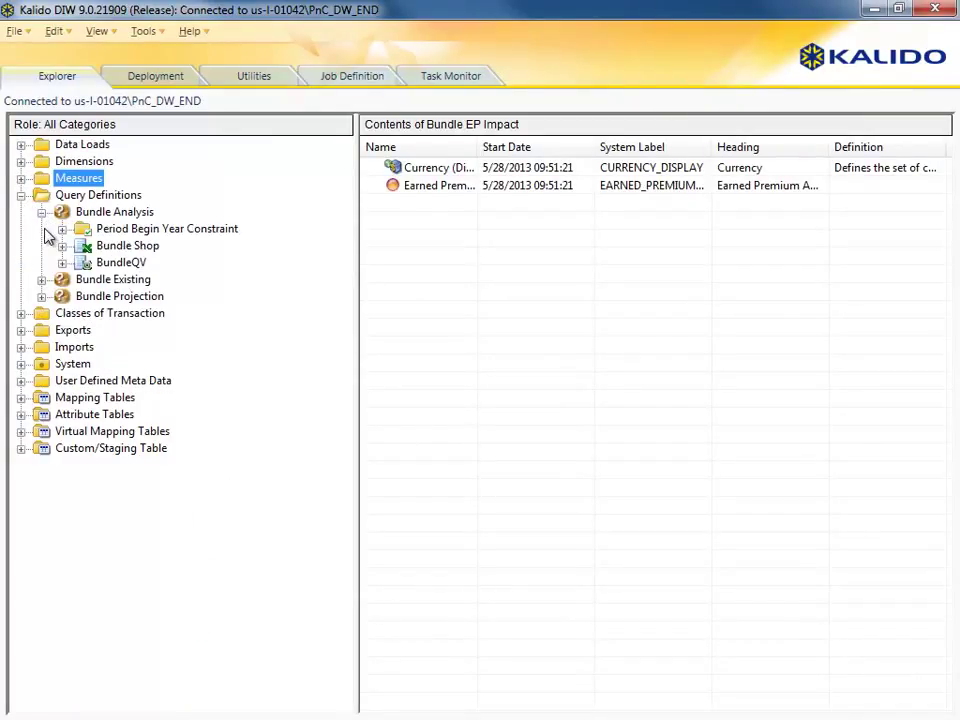